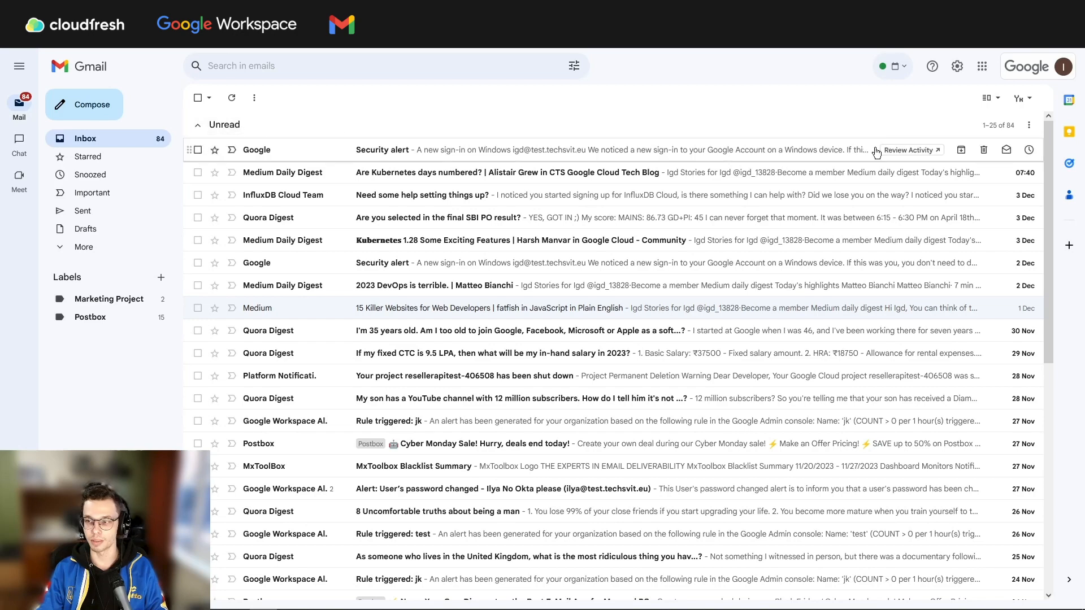
Change the inbox type to Default in the quick settings
{"action": "left_click", "coordinate": [958, 66]}
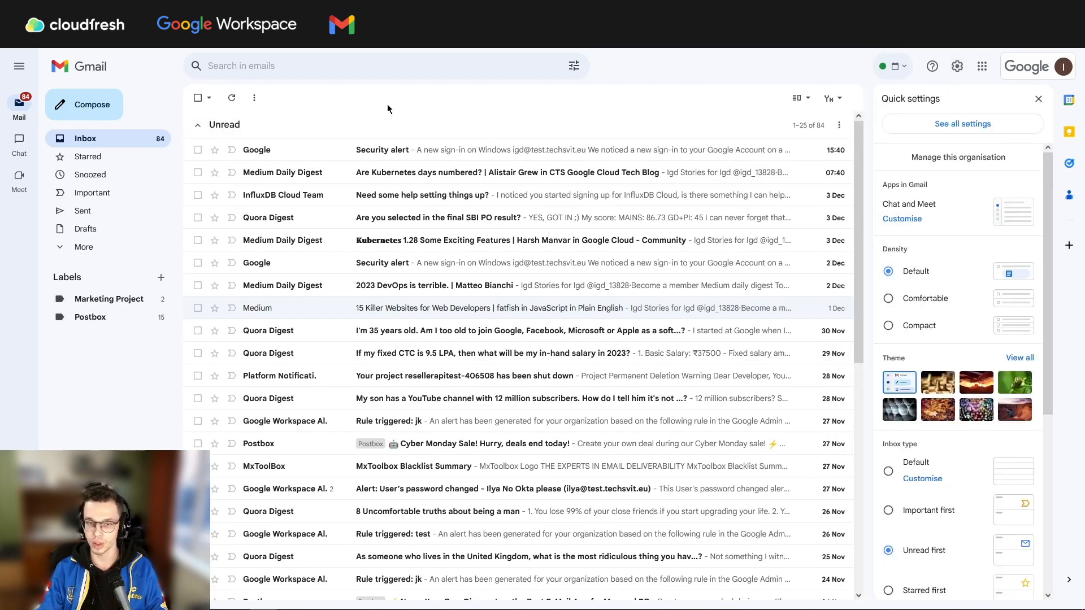
{"action": "scroll", "coordinate": [917, 402], "scroll_direction": "down", "scroll_amount": 3}
{"action": "left_click", "coordinate": [891, 272]}
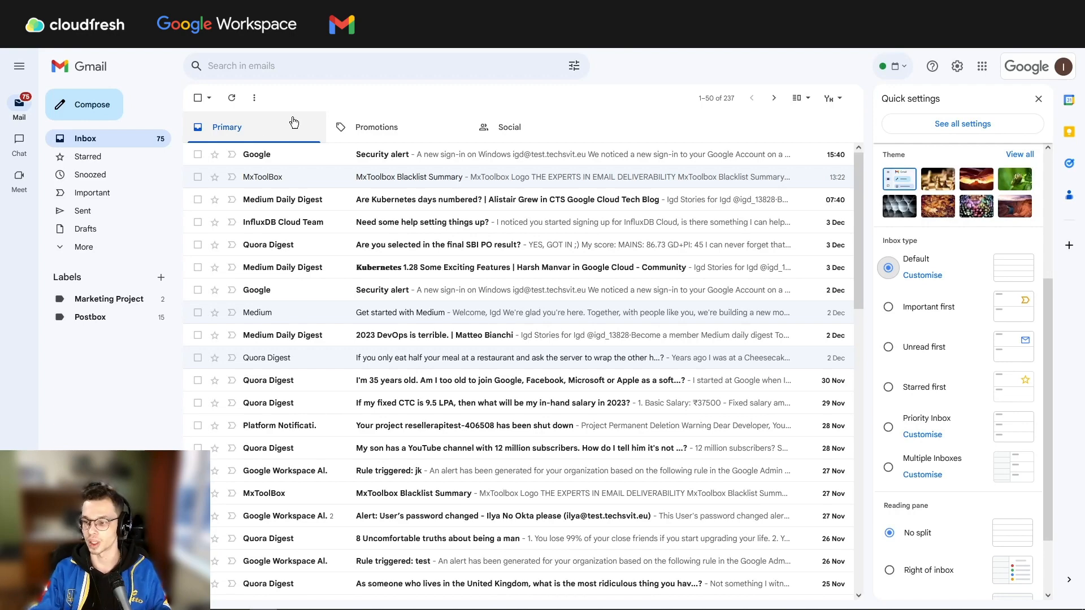
Set the inbox type to Unread first in the full inbox settings and save the changes
{"action": "left_click", "coordinate": [957, 67]}
{"action": "left_click", "coordinate": [957, 67]}
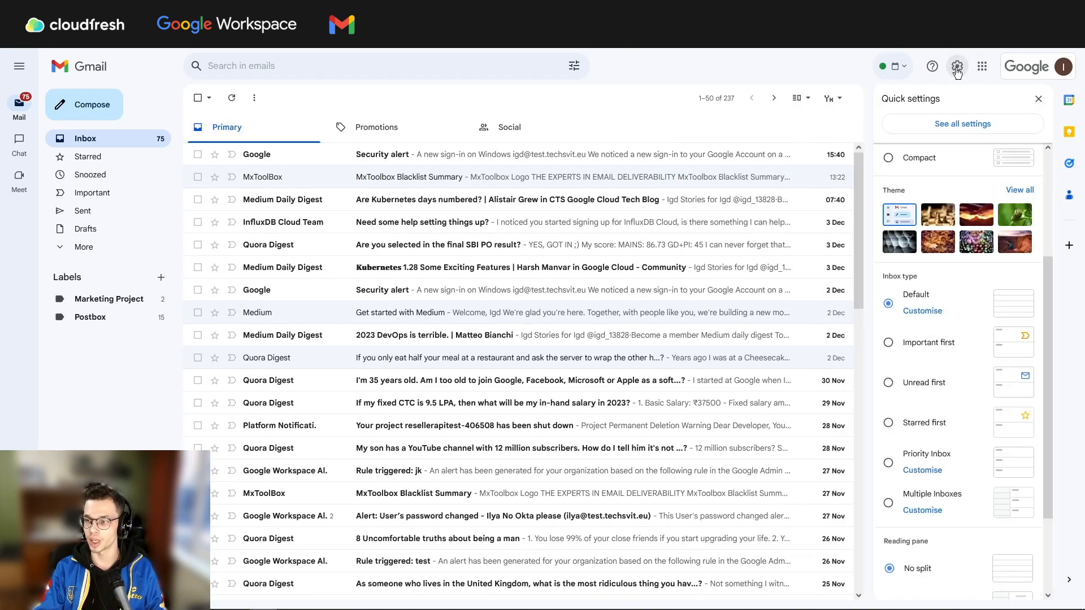
{"action": "left_click", "coordinate": [948, 133]}
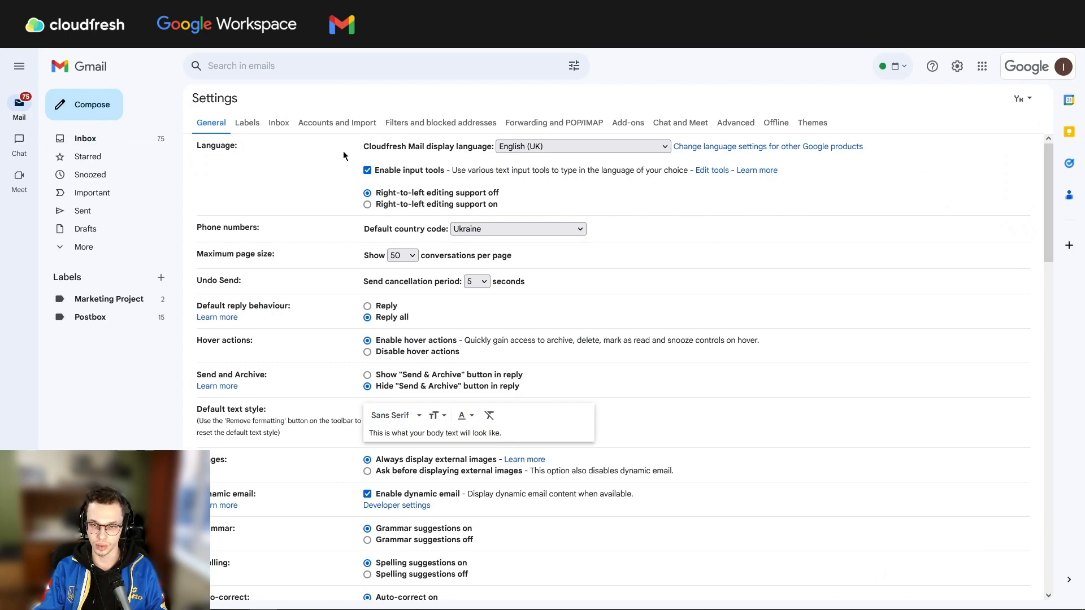
{"action": "left_click", "coordinate": [280, 123]}
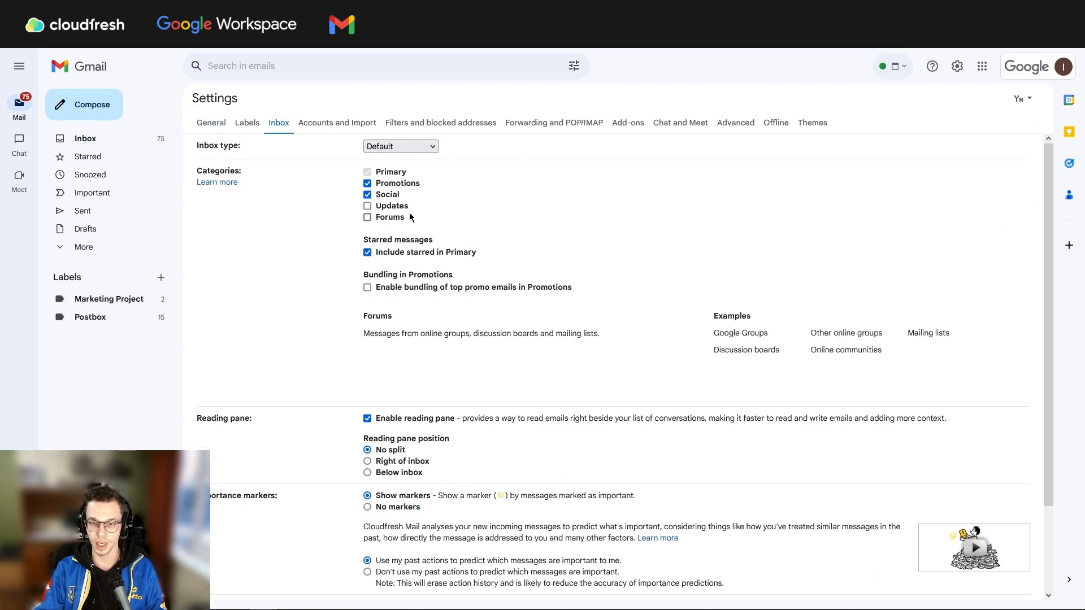
{"action": "left_click", "coordinate": [419, 147]}
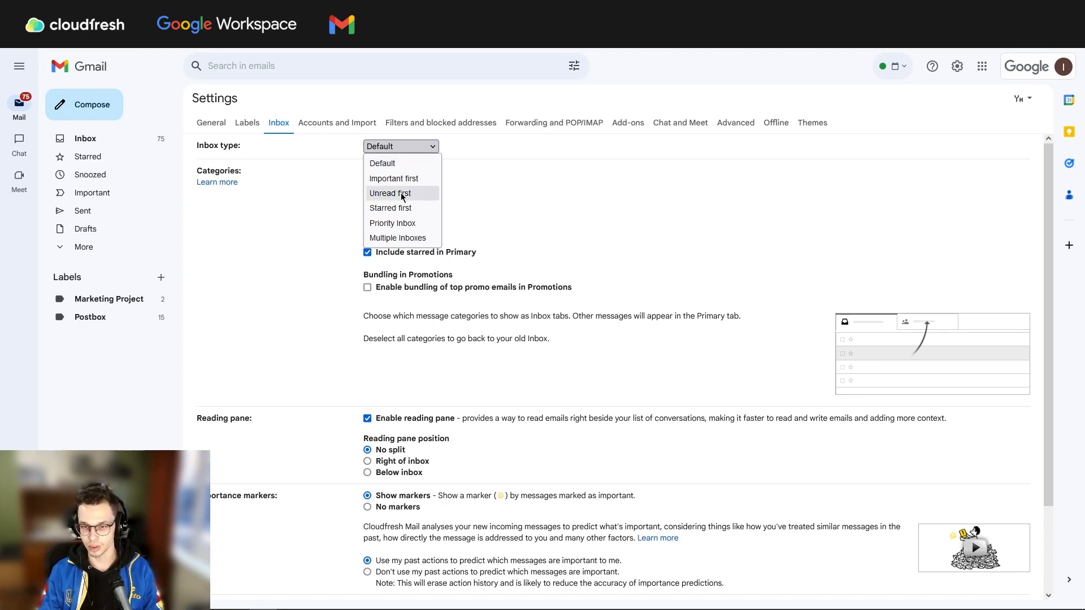
{"action": "left_click", "coordinate": [403, 194]}
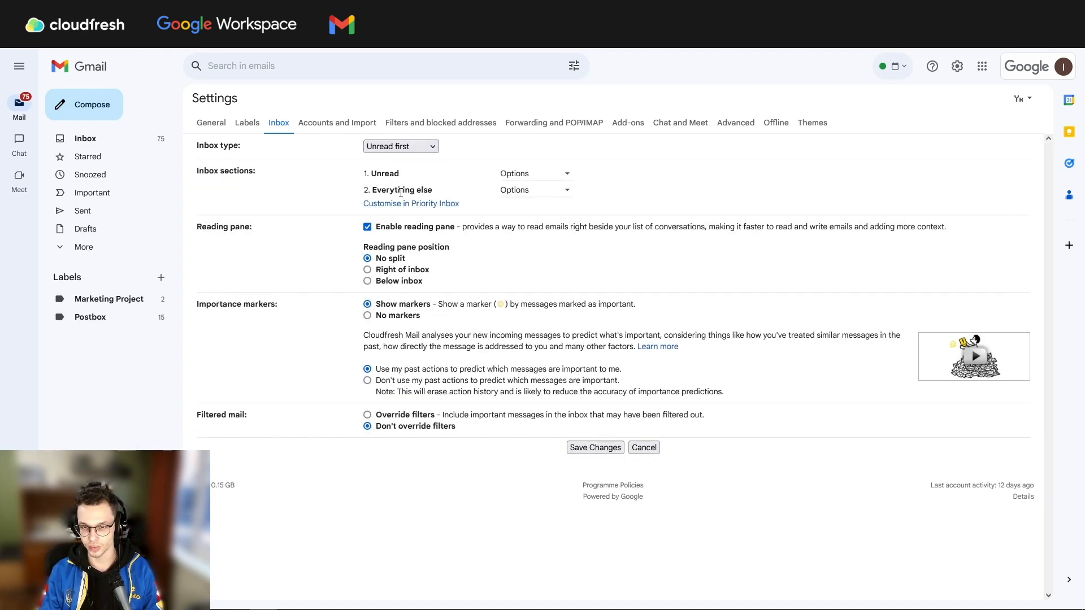
{"action": "left_click", "coordinate": [588, 448]}
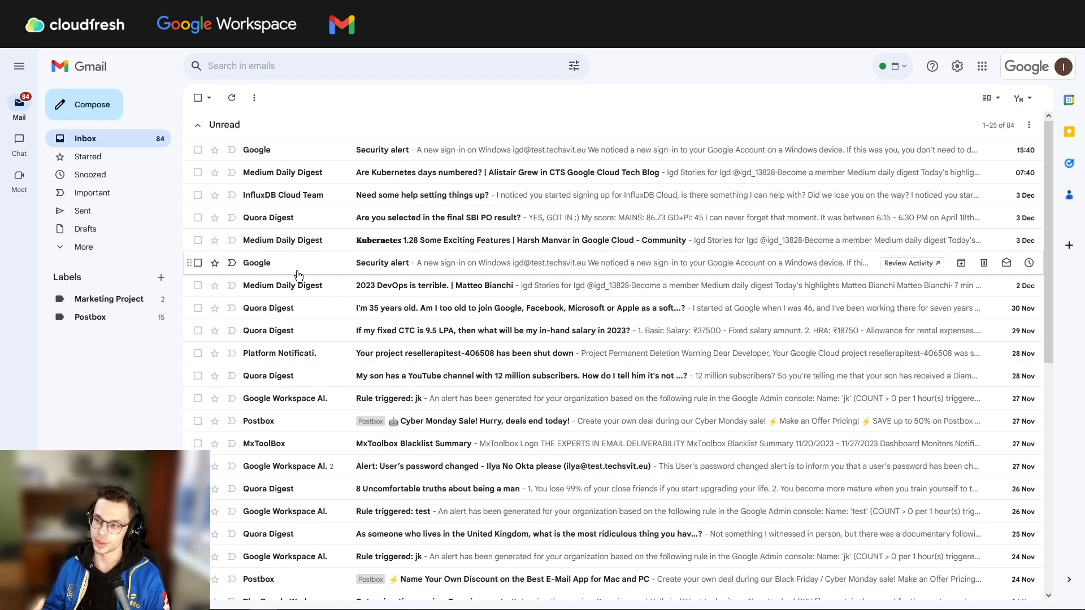
Set the reading pane to Right of inbox in the quick settings and close them
{"action": "left_click", "coordinate": [956, 67]}
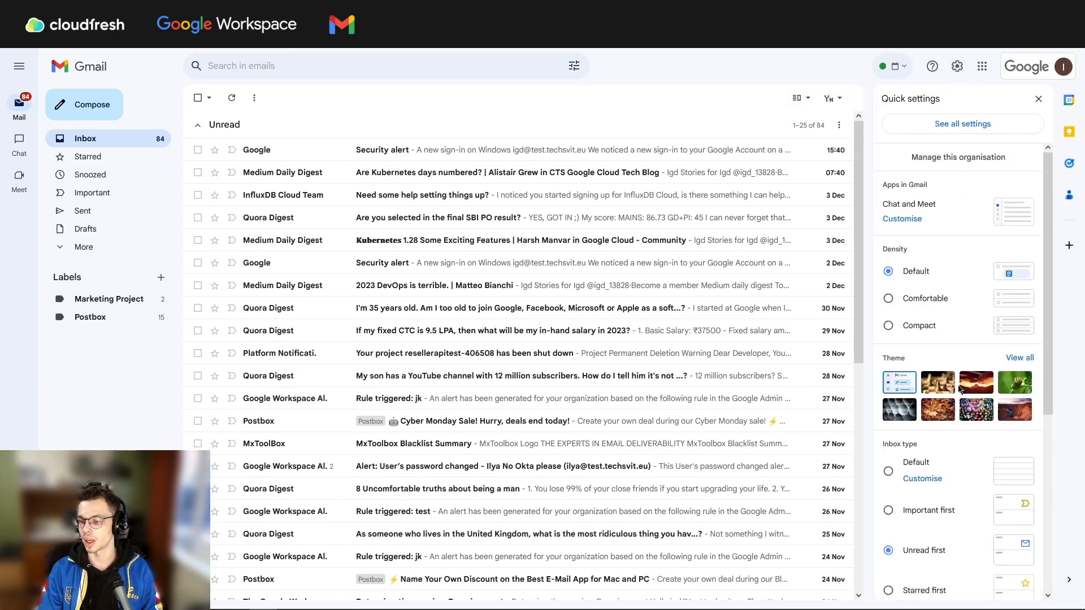
{"action": "scroll", "coordinate": [957, 388], "scroll_direction": "down", "scroll_amount": 2}
{"action": "scroll", "coordinate": [957, 389], "scroll_direction": "down", "scroll_amount": 3}
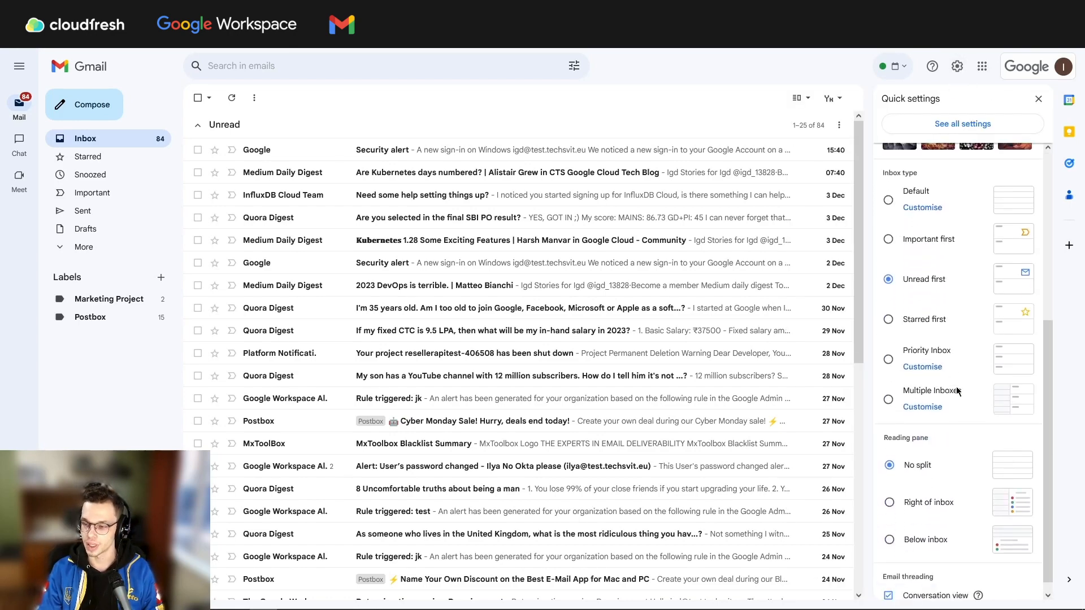
{"action": "scroll", "coordinate": [958, 390], "scroll_direction": "down", "scroll_amount": 1}
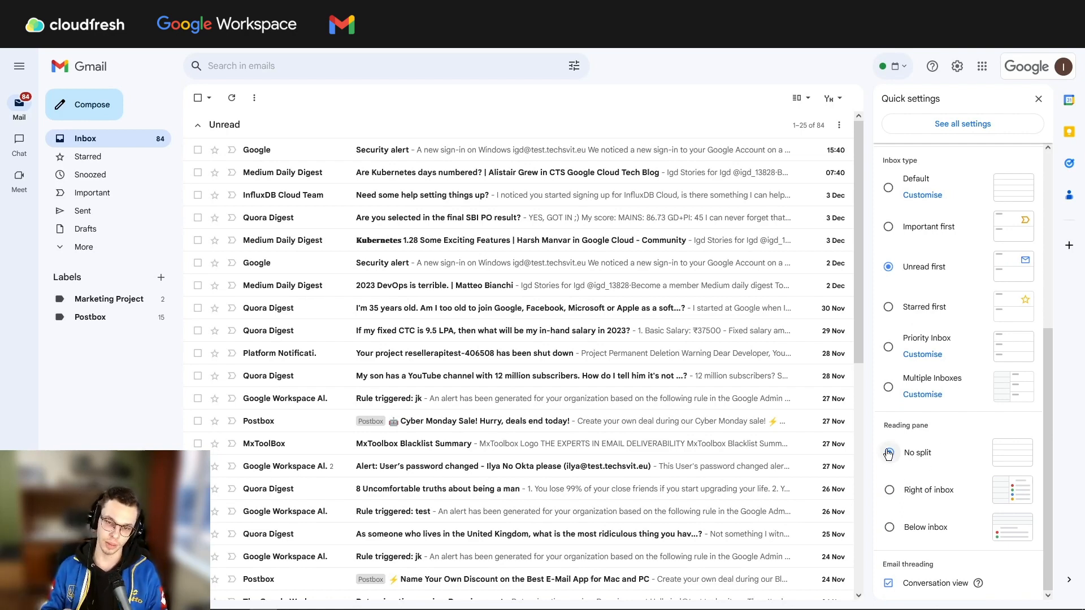
{"action": "left_click", "coordinate": [889, 492]}
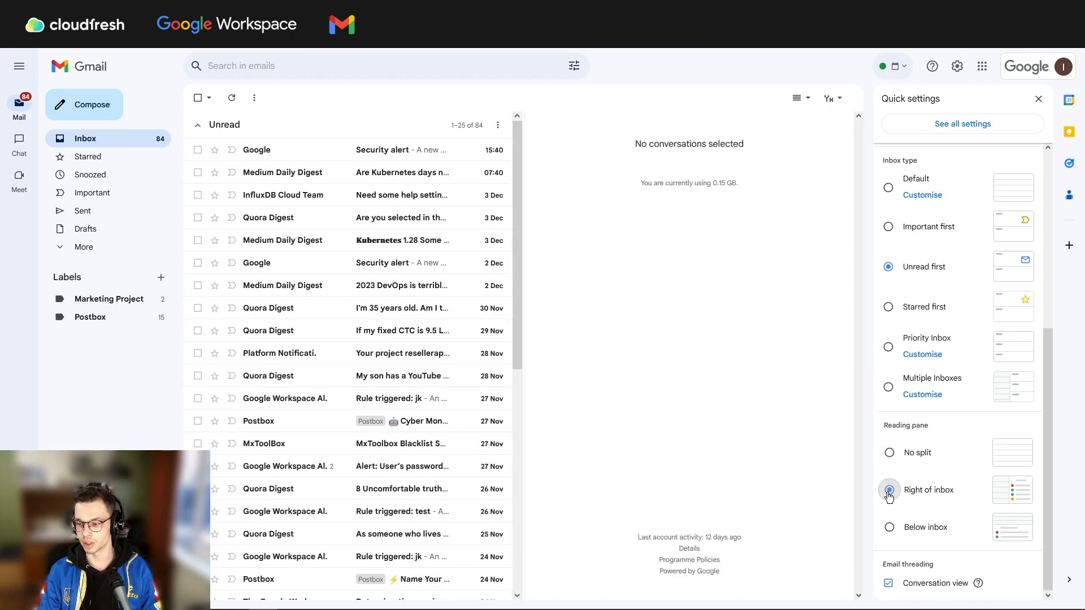
{"action": "left_click", "coordinate": [1040, 97]}
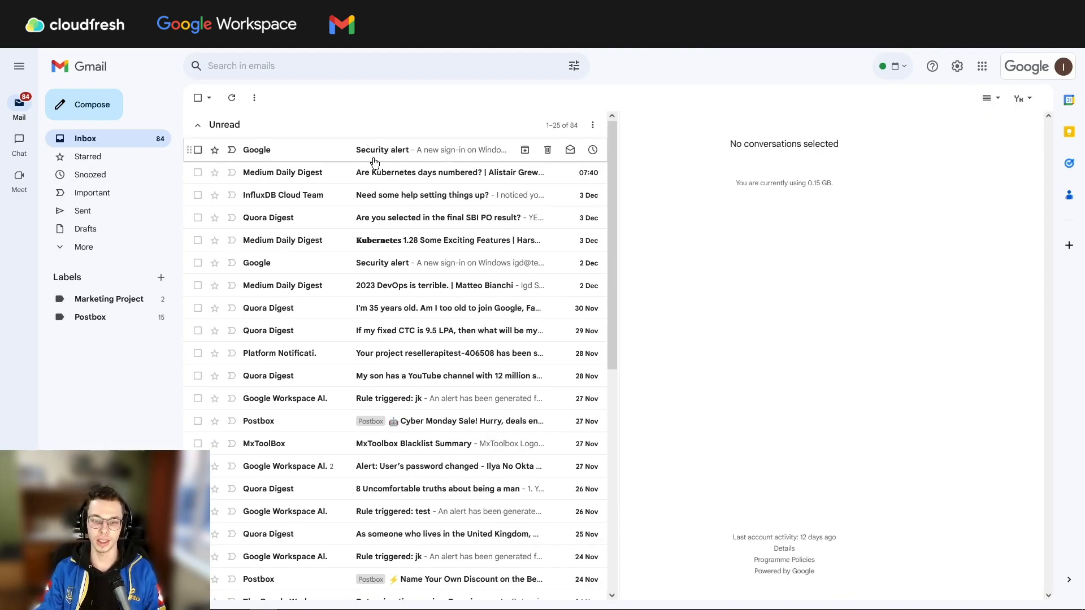
Open the InfluxDB Cloud Team email "Need some help setting things up?" in the reading pane and view its content
{"action": "left_click", "coordinate": [310, 206]}
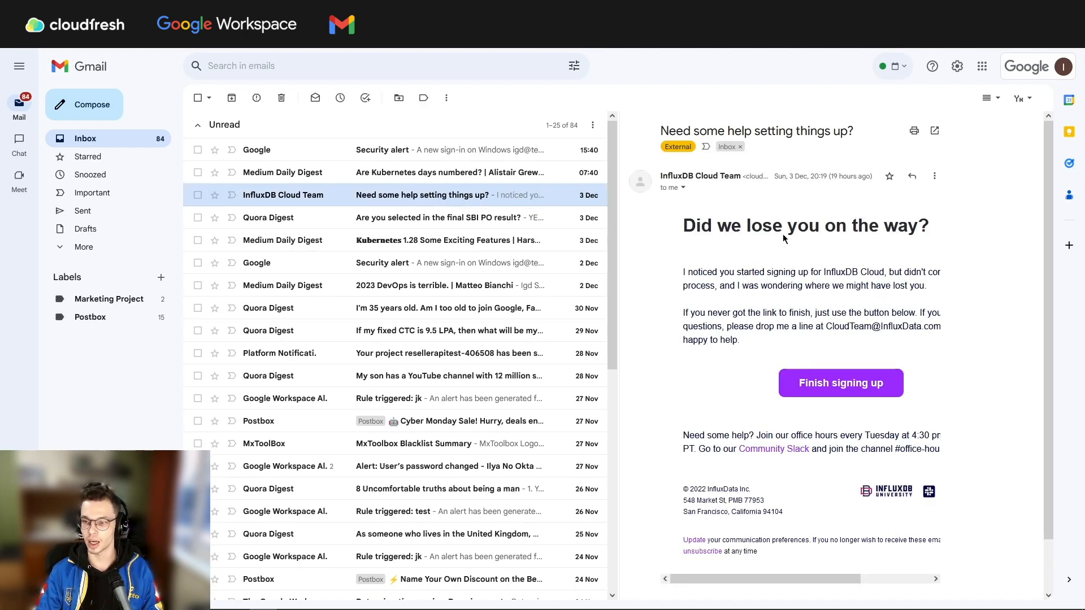
{"action": "scroll", "coordinate": [727, 347], "scroll_direction": "down", "scroll_amount": 1}
{"action": "scroll", "coordinate": [725, 351], "scroll_direction": "up", "scroll_amount": 1}
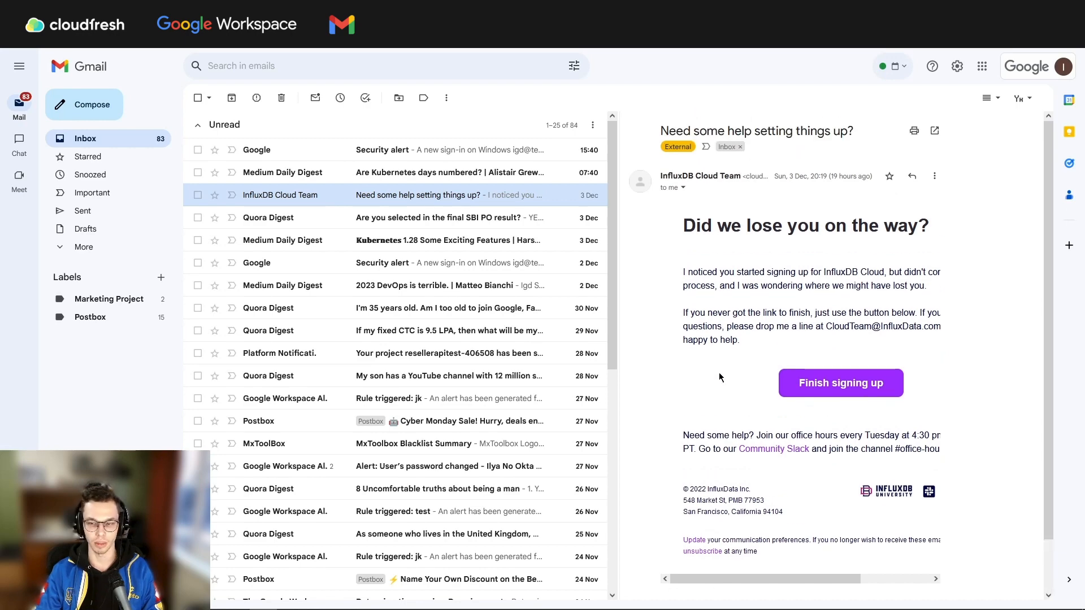
Open Chat, dismiss its welcome dialog, and return to the mail inbox
{"action": "left_click", "coordinate": [18, 142]}
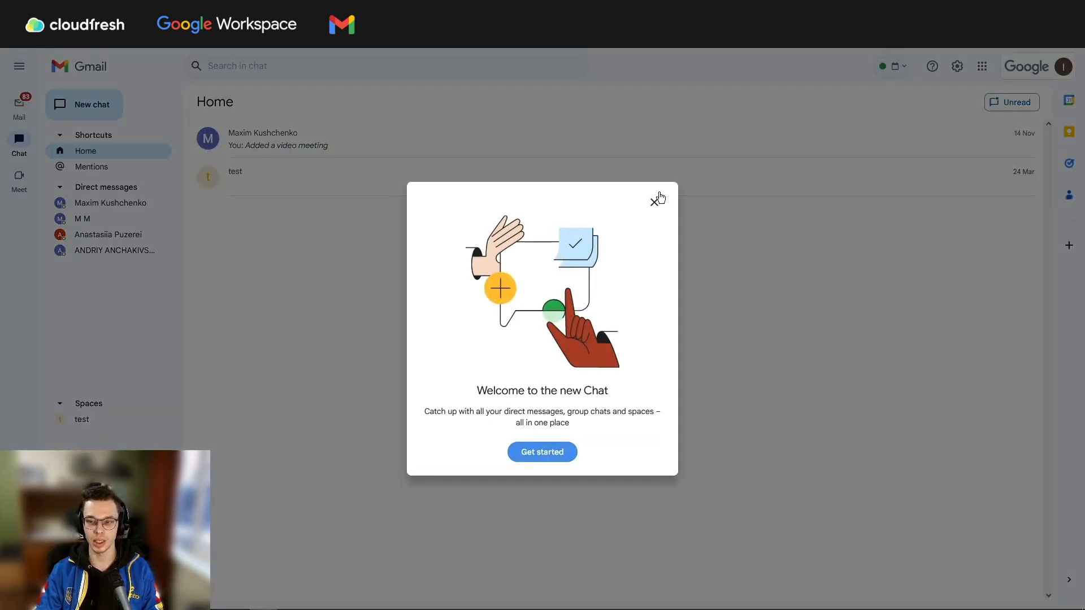
{"action": "left_click", "coordinate": [644, 214]}
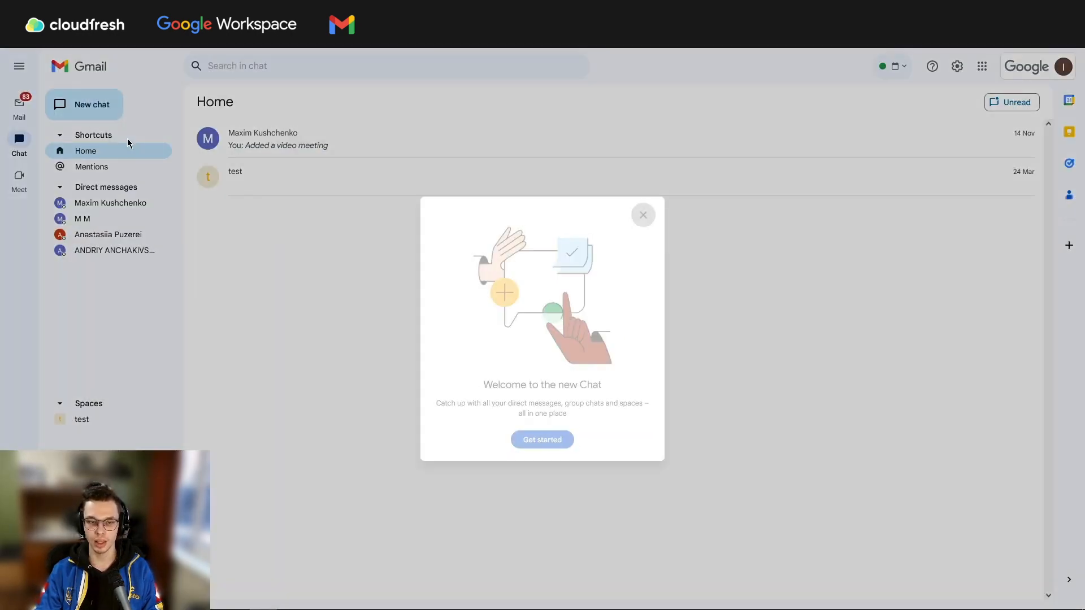
{"action": "left_click", "coordinate": [18, 104]}
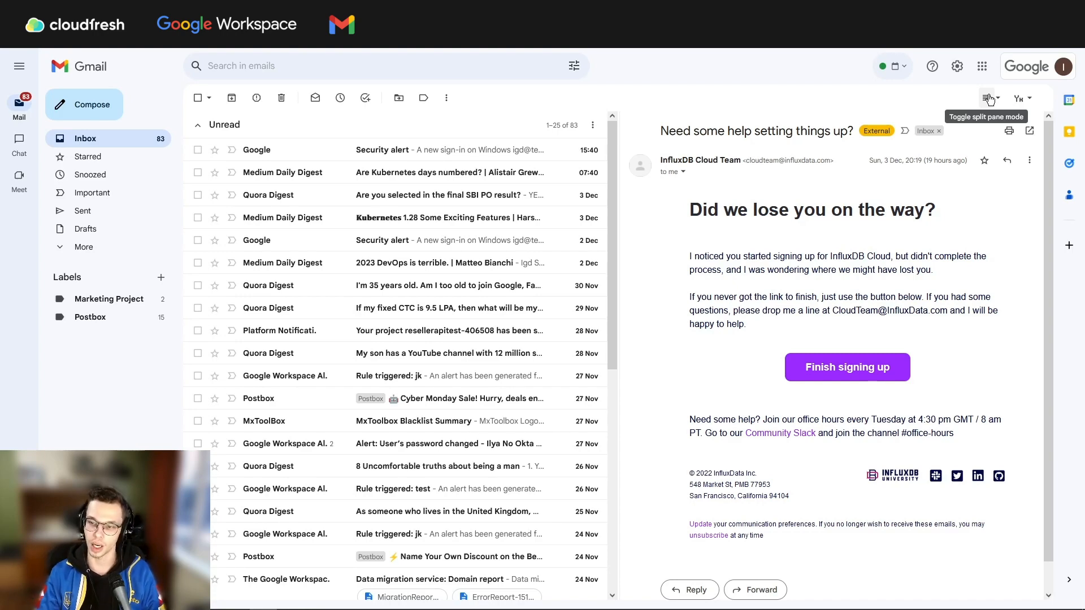
Adjust the divider between the message list and the reading pane, and switch the split pane mode off
{"action": "left_click_drag", "start_coordinate": [620, 206], "coordinate": [444, 226]}
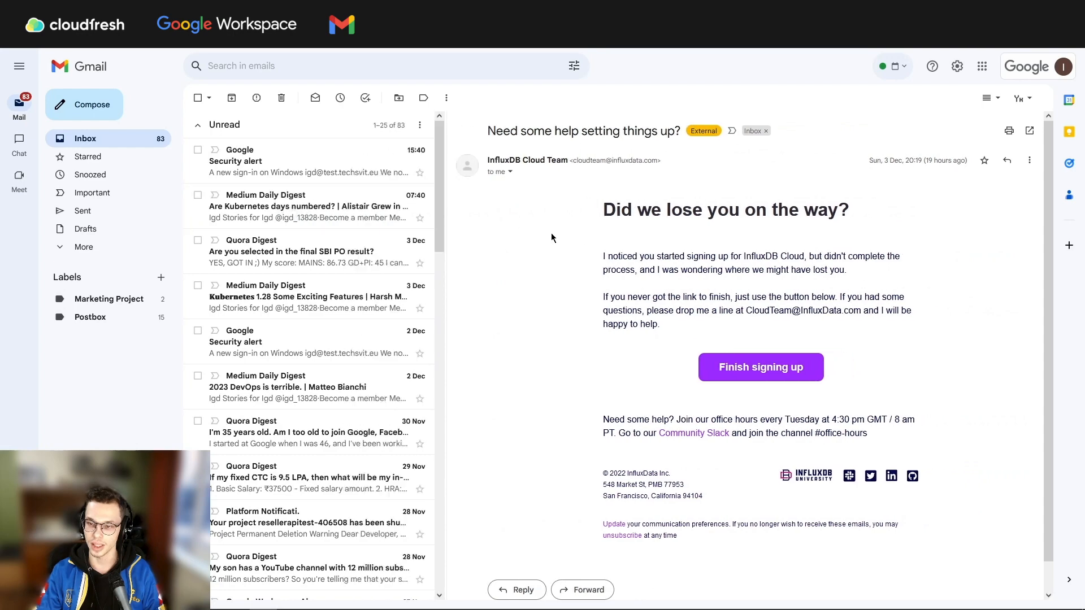
{"action": "left_click_drag", "start_coordinate": [552, 234], "coordinate": [621, 252]}
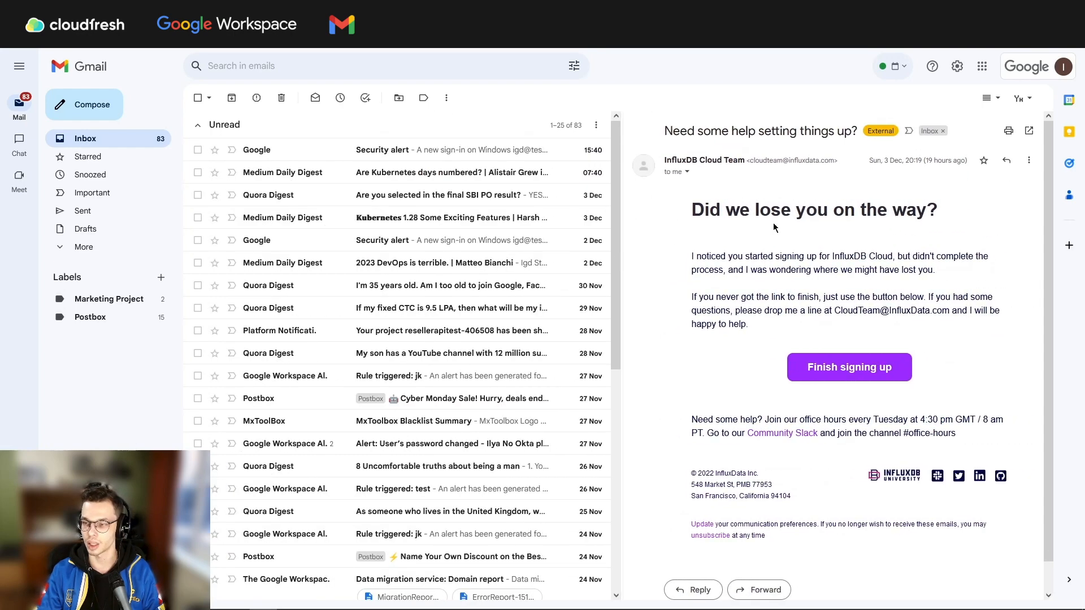
{"action": "left_click", "coordinate": [988, 99]}
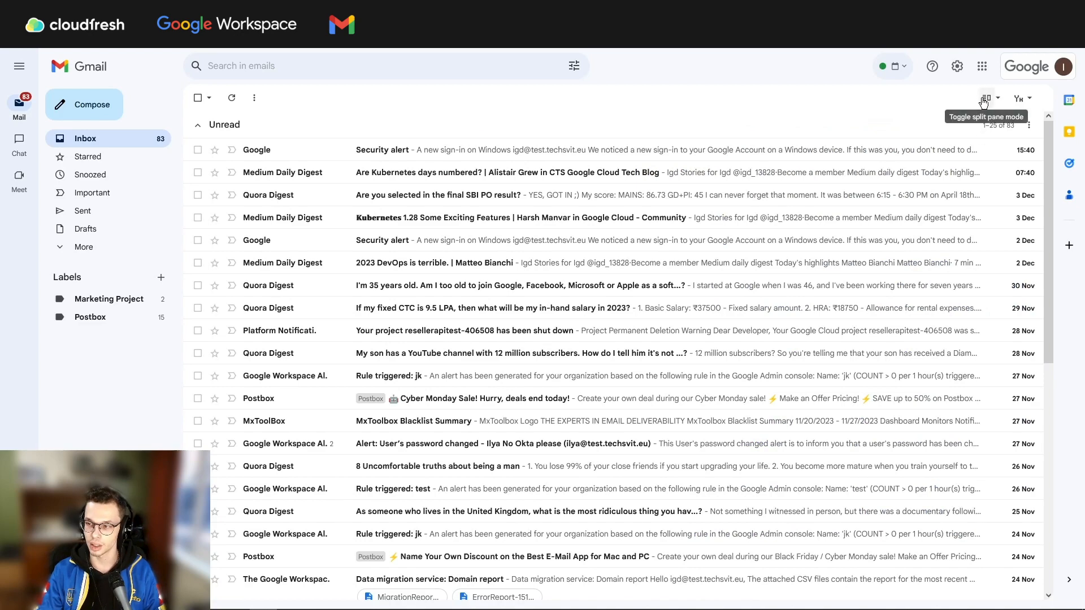
{"action": "left_click", "coordinate": [984, 100]}
{"action": "left_click", "coordinate": [984, 100]}
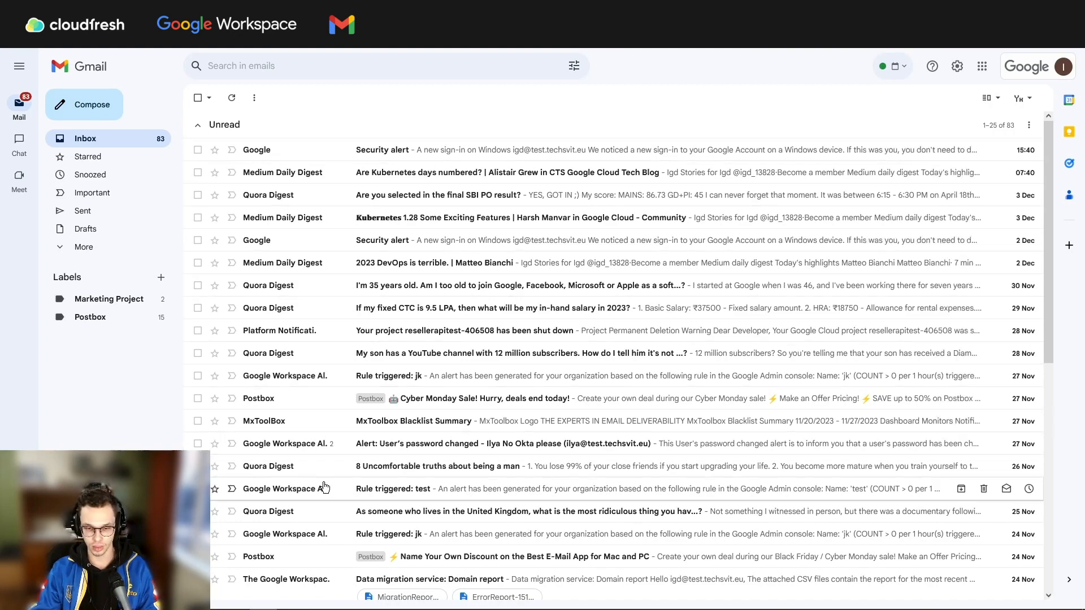
Open the Quora Digest email "8 Uncomfortable truths about being a man", check its sender address, and return to the inbox
{"action": "left_click", "coordinate": [388, 474]}
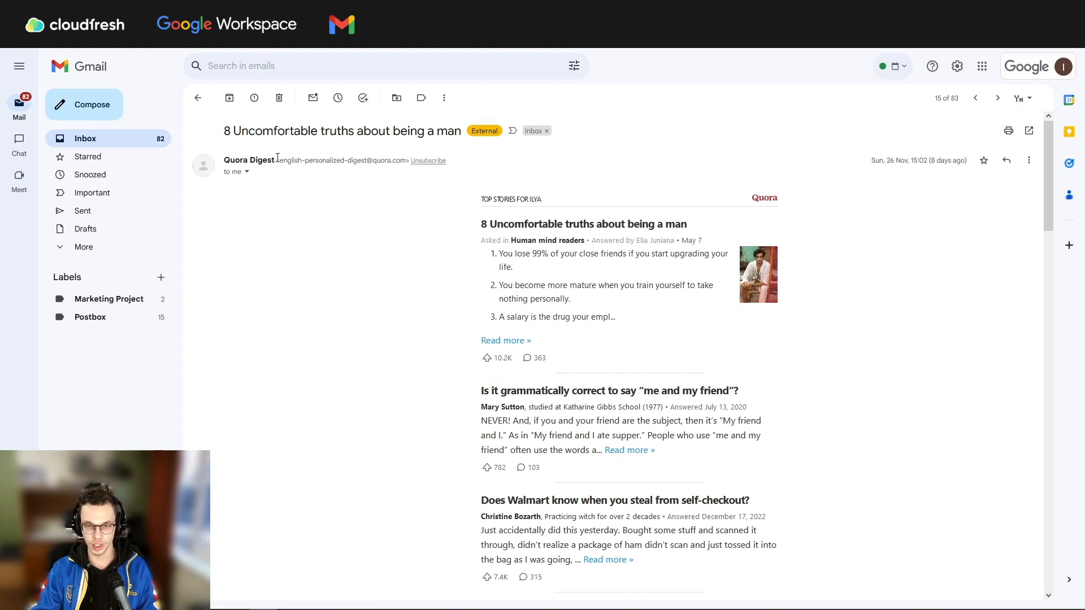
{"action": "left_click_drag", "start_coordinate": [278, 158], "coordinate": [410, 160]}
{"action": "key", "text": "alt+Left"}
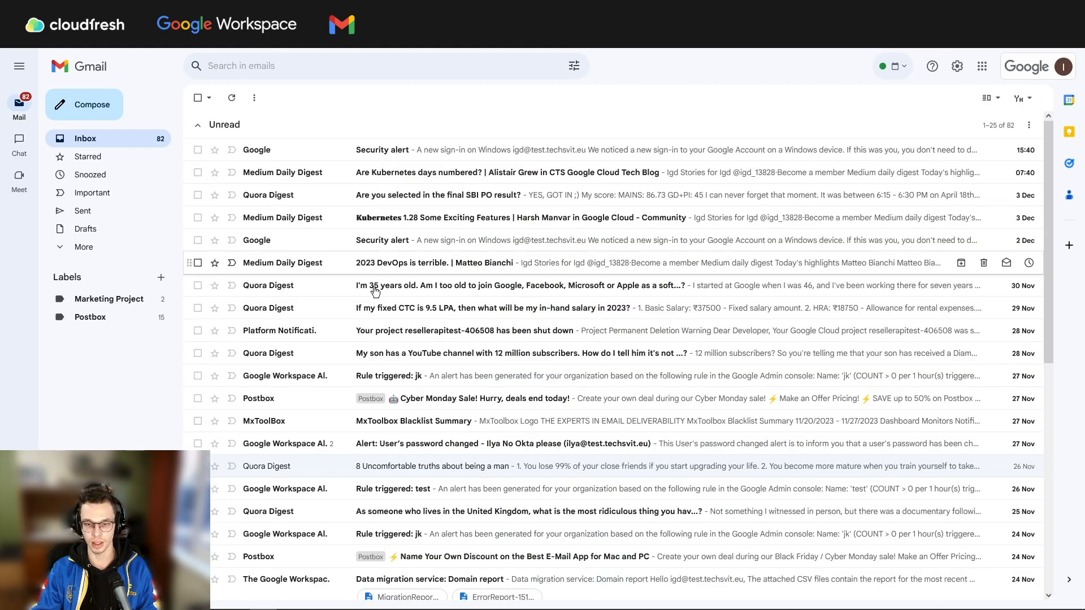
Copy the sender address from the Quora Digest email "As someone who lives in the United Kingdom" and return to the inbox
{"action": "left_click", "coordinate": [390, 517]}
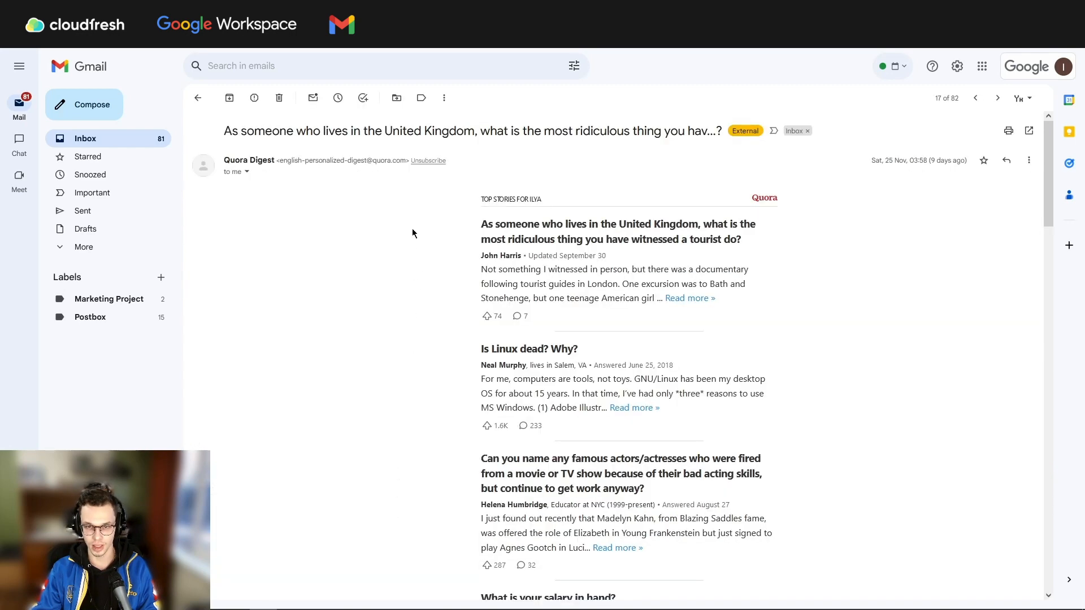
{"action": "left_click_drag", "start_coordinate": [279, 160], "coordinate": [406, 160]}
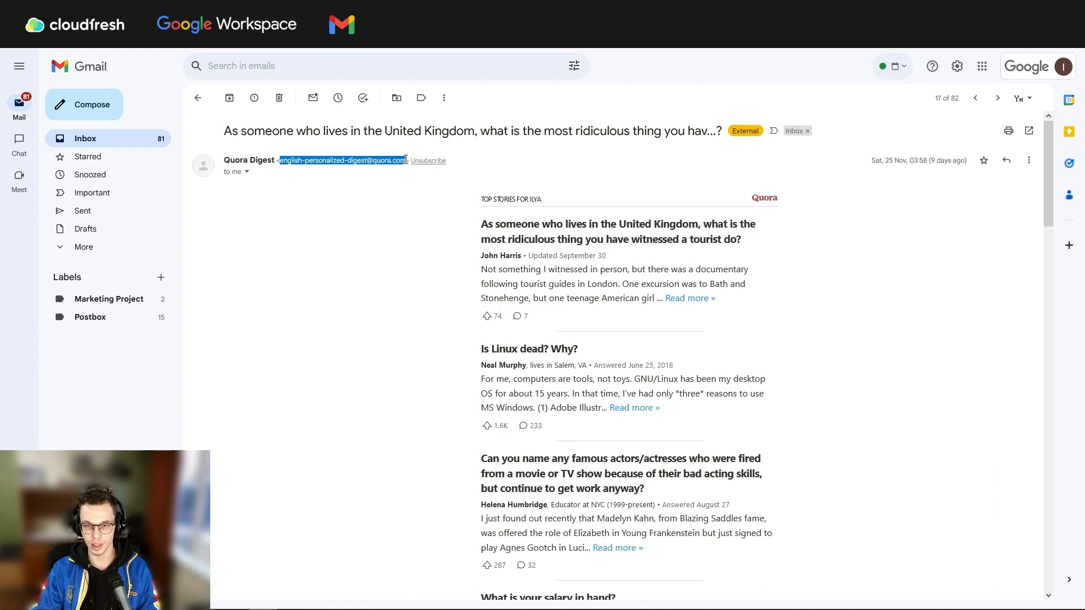
{"action": "right_click", "coordinate": [397, 161]}
{"action": "left_click", "coordinate": [409, 174]}
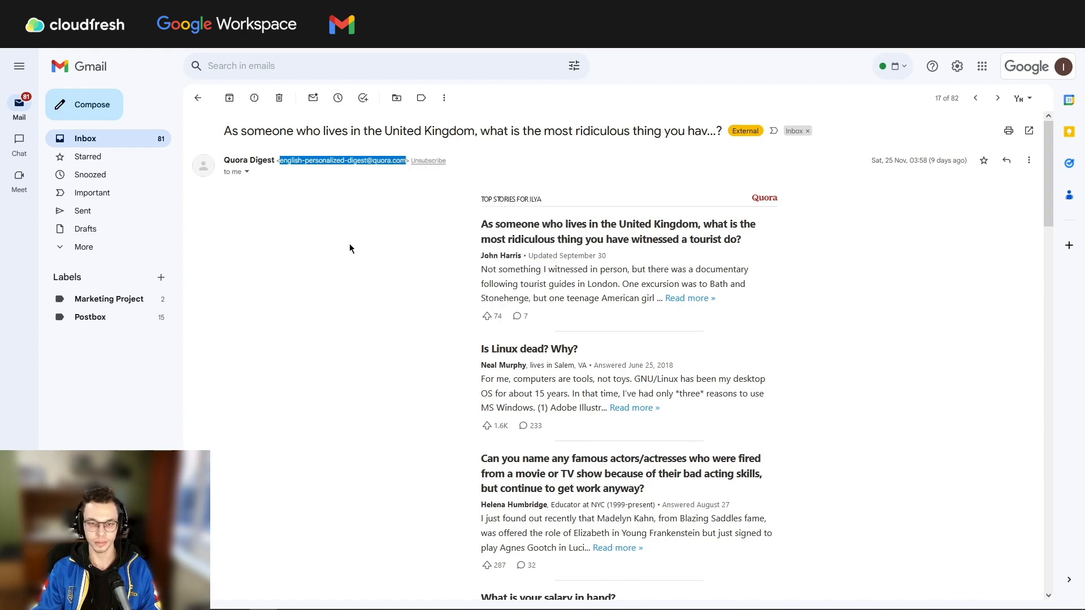
{"action": "left_click", "coordinate": [139, 144]}
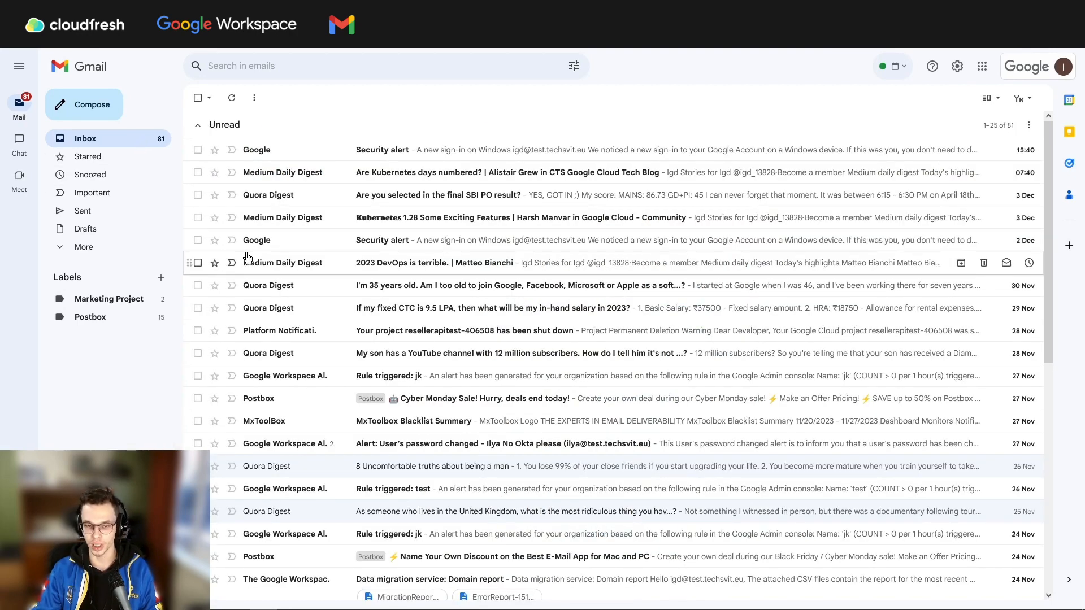
Create a new label named Quora without nesting it under another label
{"action": "left_click", "coordinate": [161, 279]}
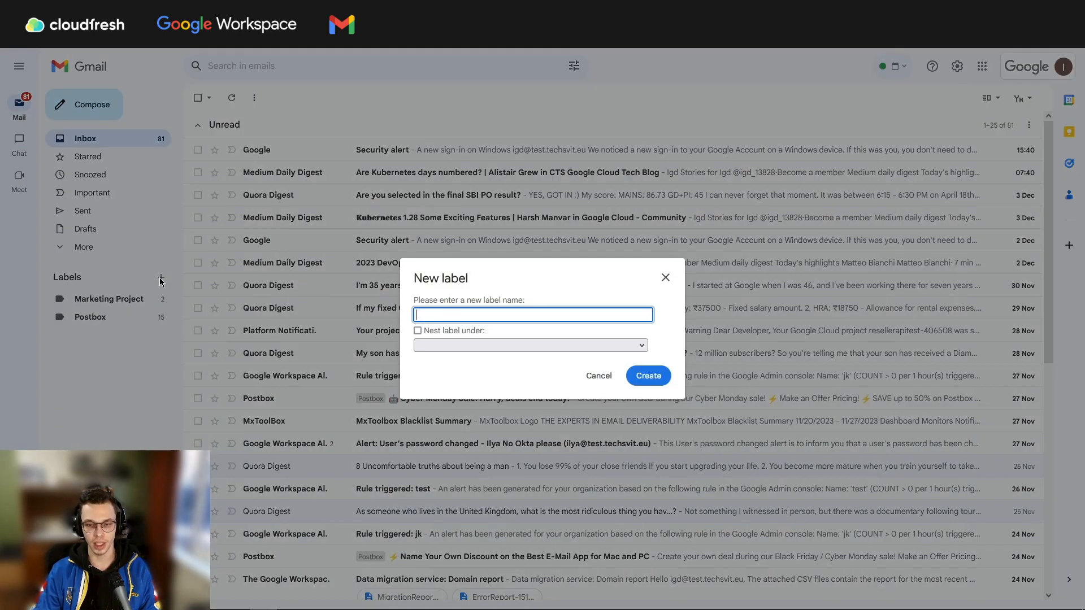
{"action": "type", "text": "Quora"}
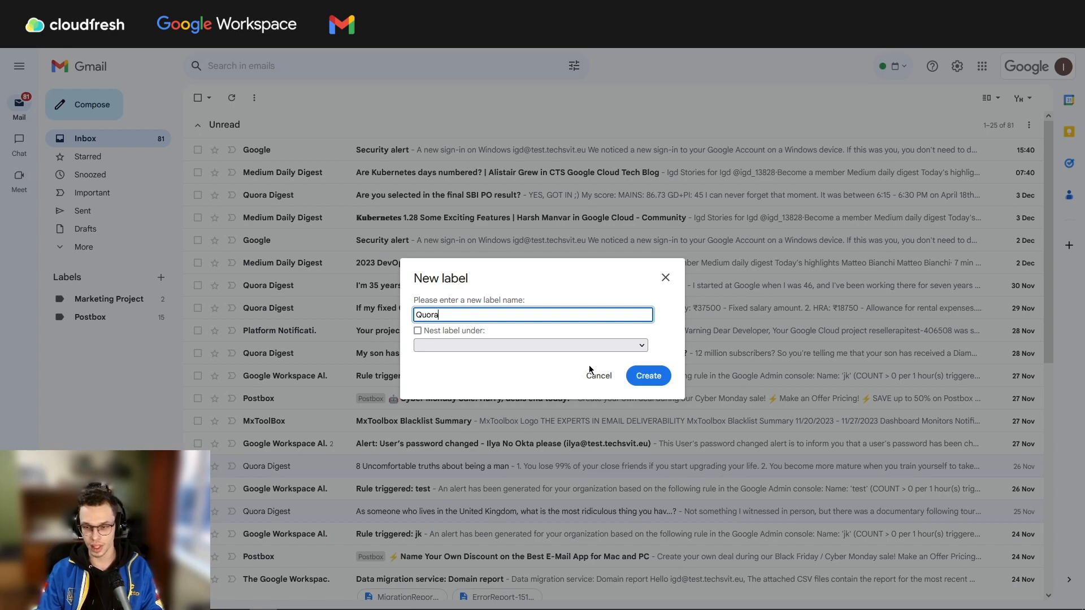
{"action": "left_click", "coordinate": [648, 376]}
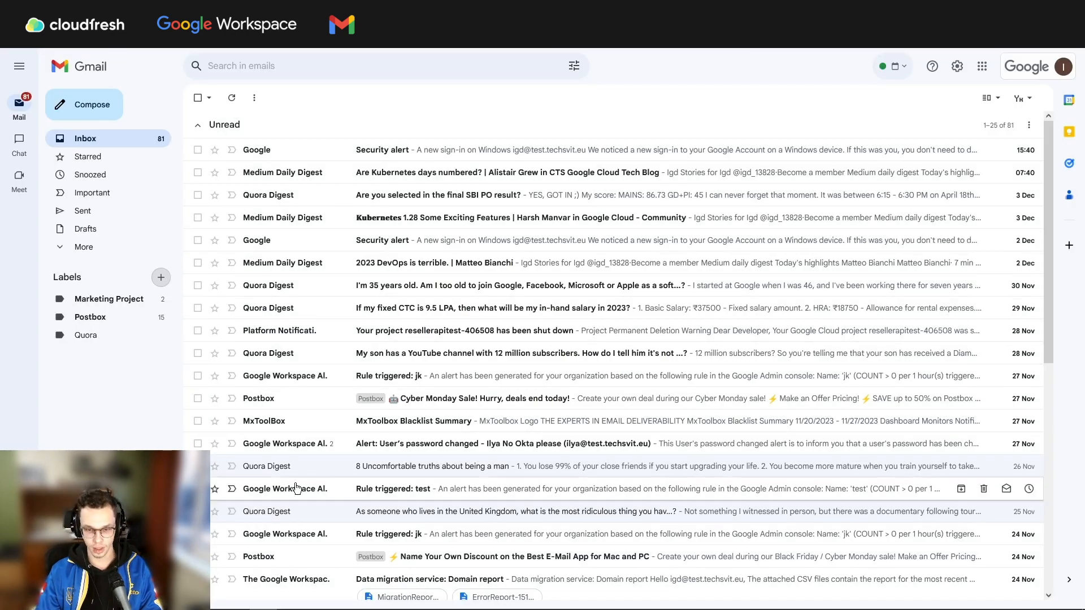
Reopen the Quora Digest email "8 Uncomfortable truths about being a man", select its sender address, and go back to the inbox
{"action": "left_click", "coordinate": [320, 468]}
{"action": "left_click_drag", "start_coordinate": [280, 160], "coordinate": [403, 160]}
{"action": "left_click", "coordinate": [398, 160]}
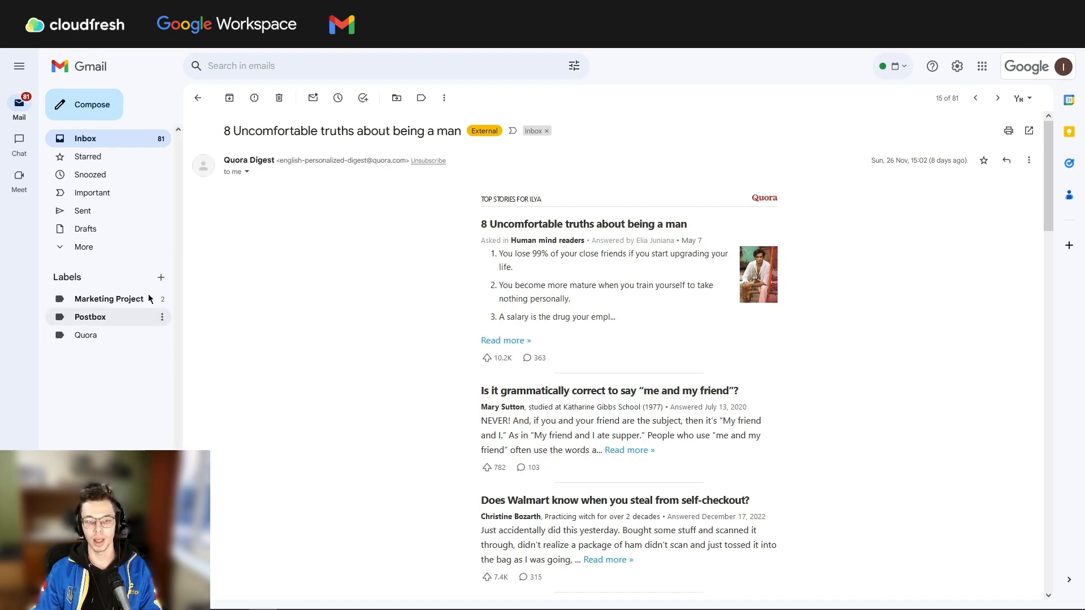
{"action": "left_click", "coordinate": [125, 135]}
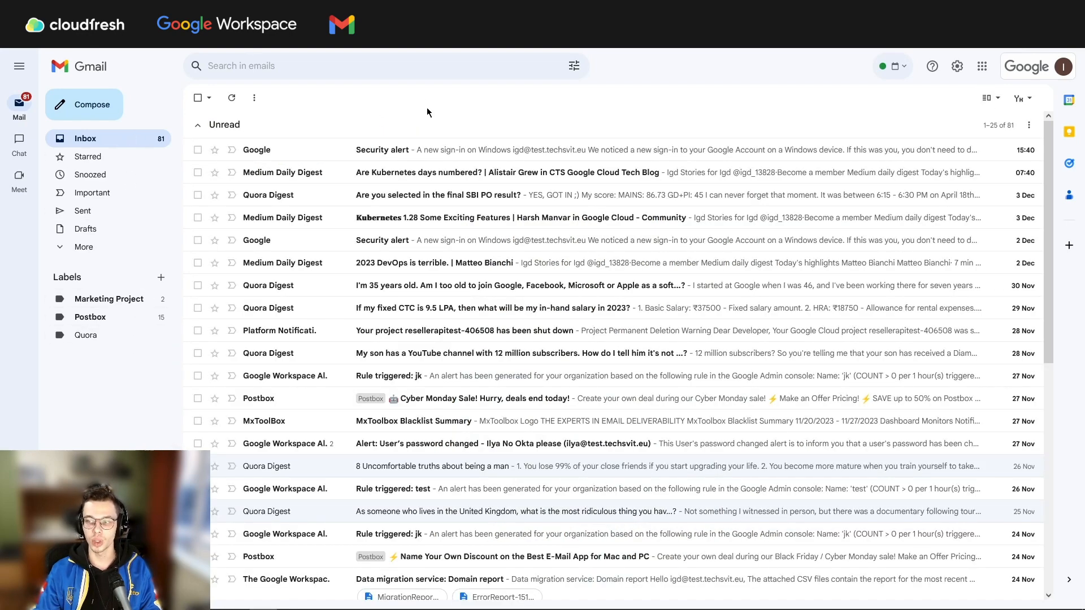
Search all mail for messages from the copied Quora Digest sender address using the advanced search options
{"action": "left_click", "coordinate": [574, 68]}
{"action": "left_click", "coordinate": [624, 63]}
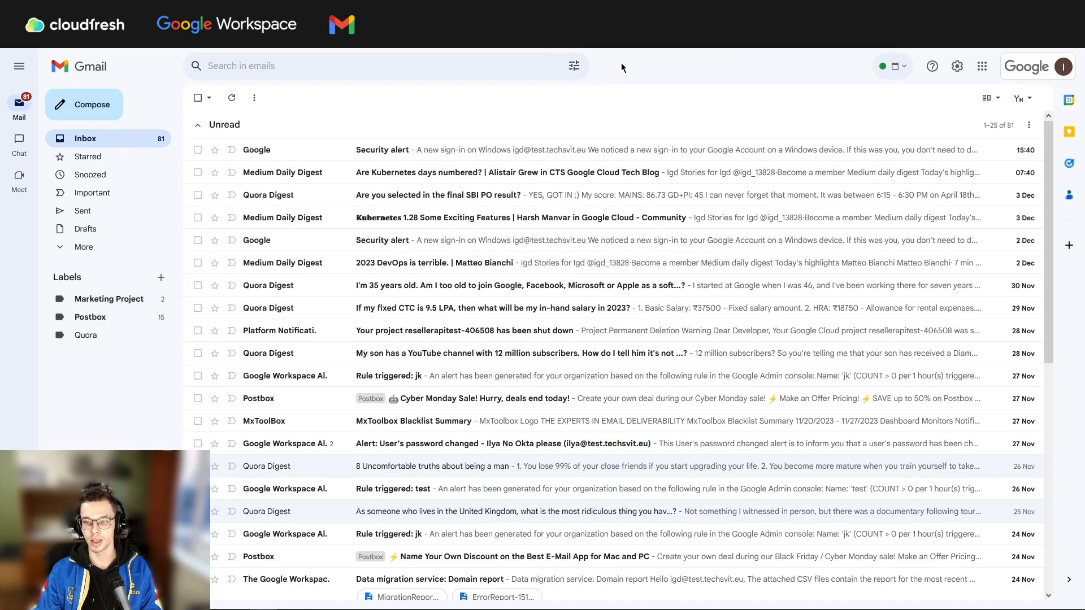
{"action": "left_click", "coordinate": [574, 67]}
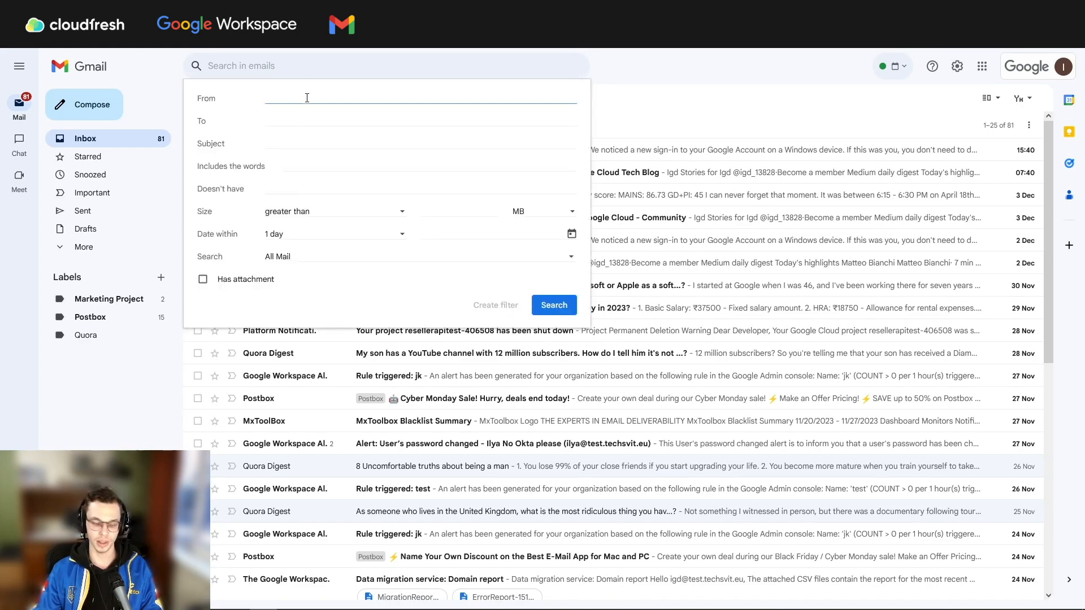
{"action": "key", "text": "ctrl+v"}
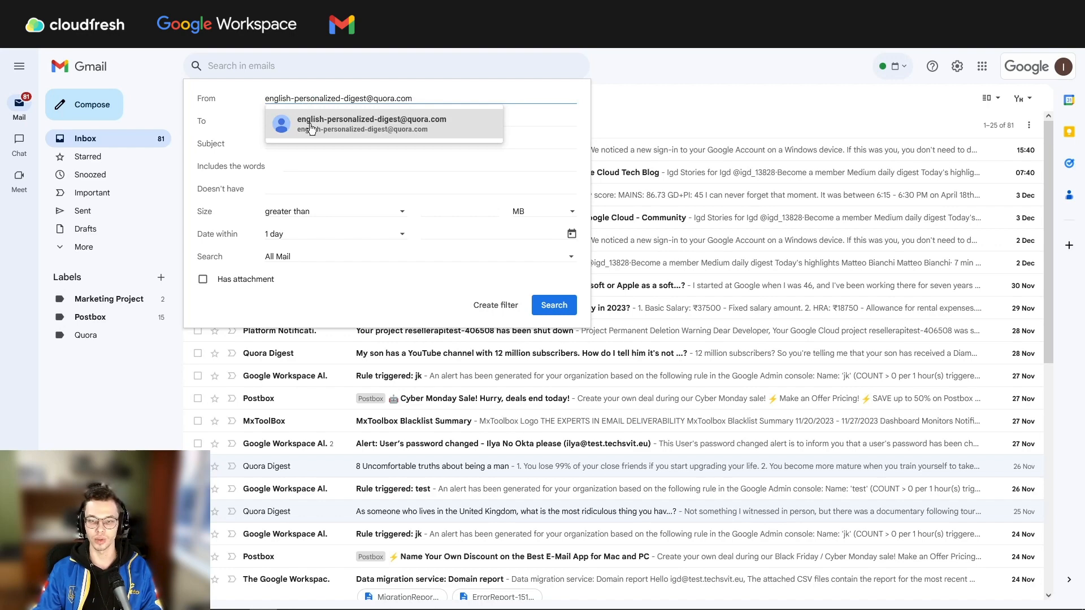
{"action": "left_click", "coordinate": [310, 125]}
{"action": "left_click", "coordinate": [554, 305]}
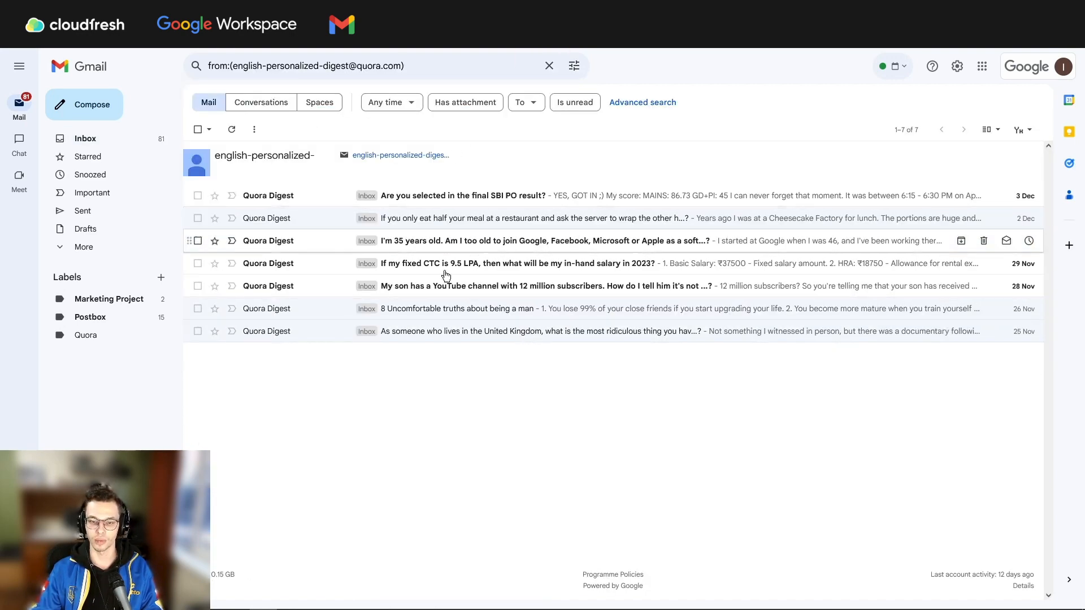
Create a filter from the Quora Digest sender search that applies the Quora label and also covers existing matching conversations
{"action": "left_click", "coordinate": [575, 68]}
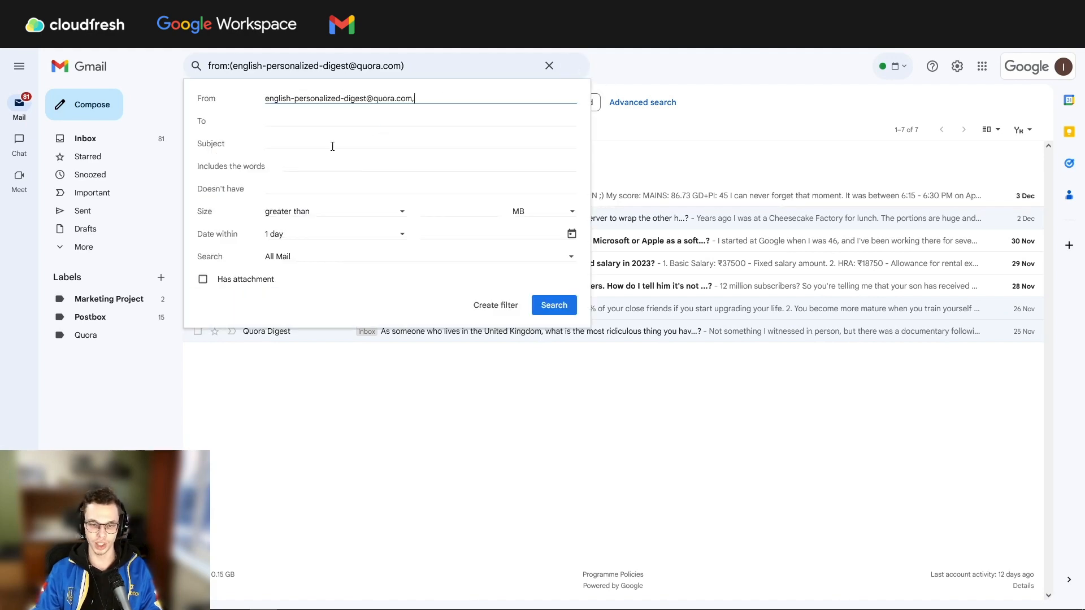
{"action": "left_click", "coordinate": [489, 310]}
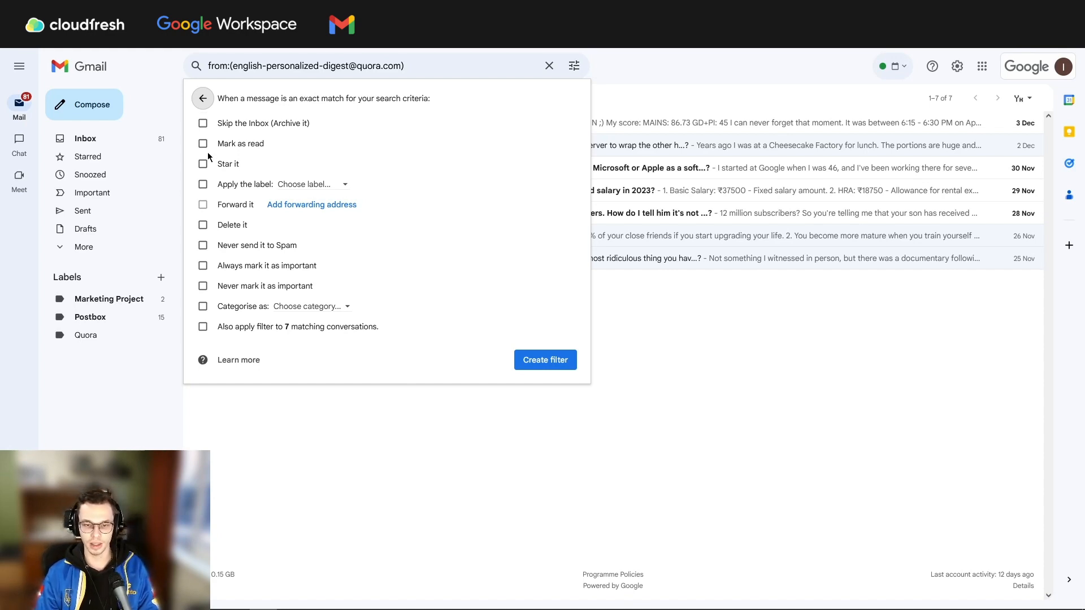
{"action": "left_click", "coordinate": [204, 185]}
{"action": "left_click", "coordinate": [300, 185]}
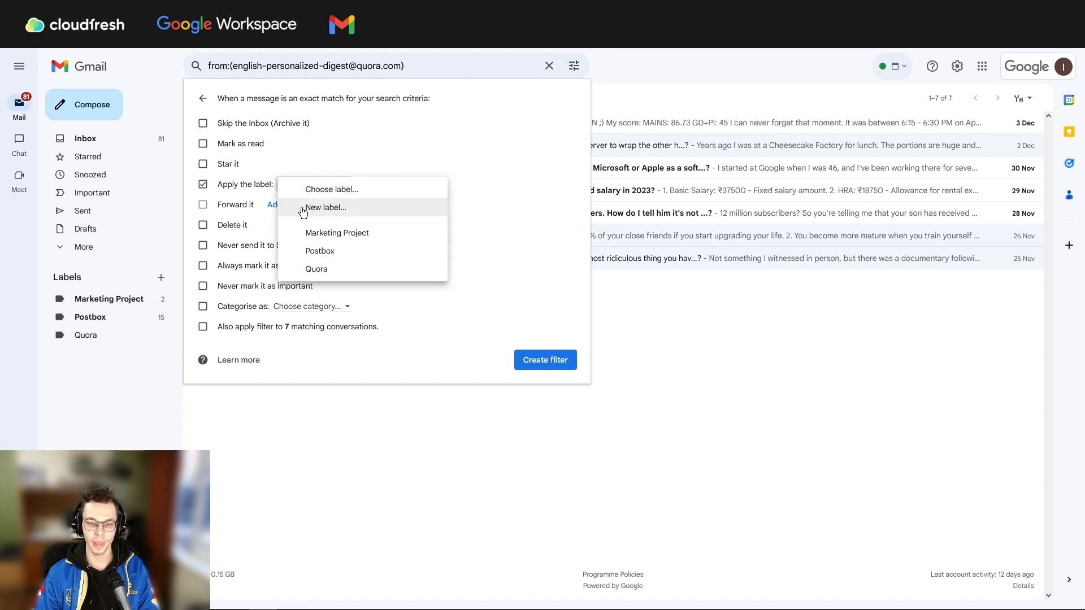
{"action": "left_click", "coordinate": [303, 269]}
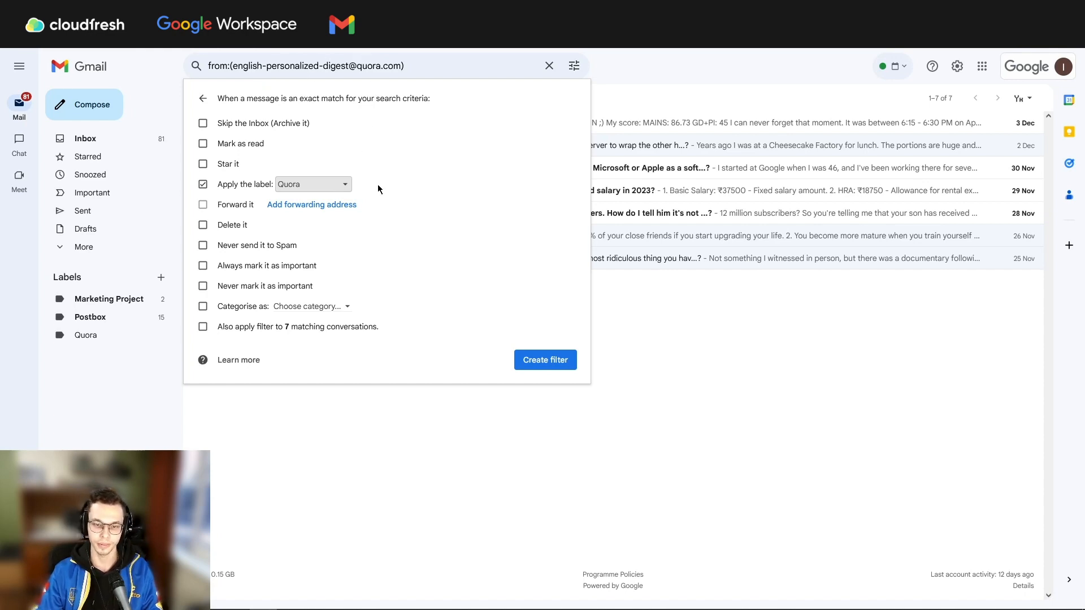
{"action": "left_click", "coordinate": [206, 327]}
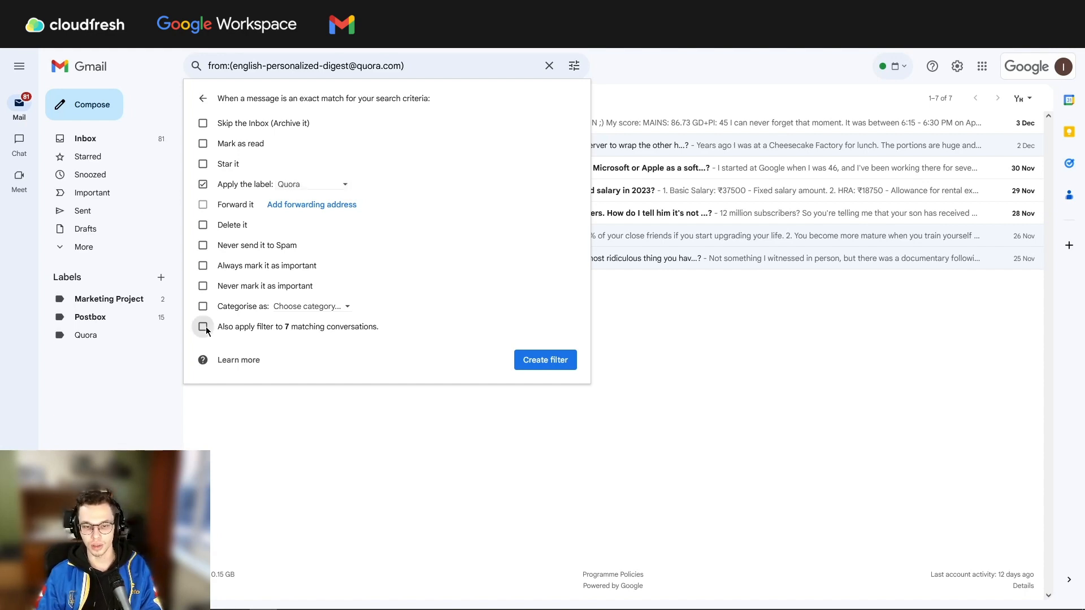
{"action": "left_click", "coordinate": [551, 360]}
Check the Quora label on the inbox emails, review the messages filed under Quora, and return to the inbox
{"action": "left_click", "coordinate": [148, 139]}
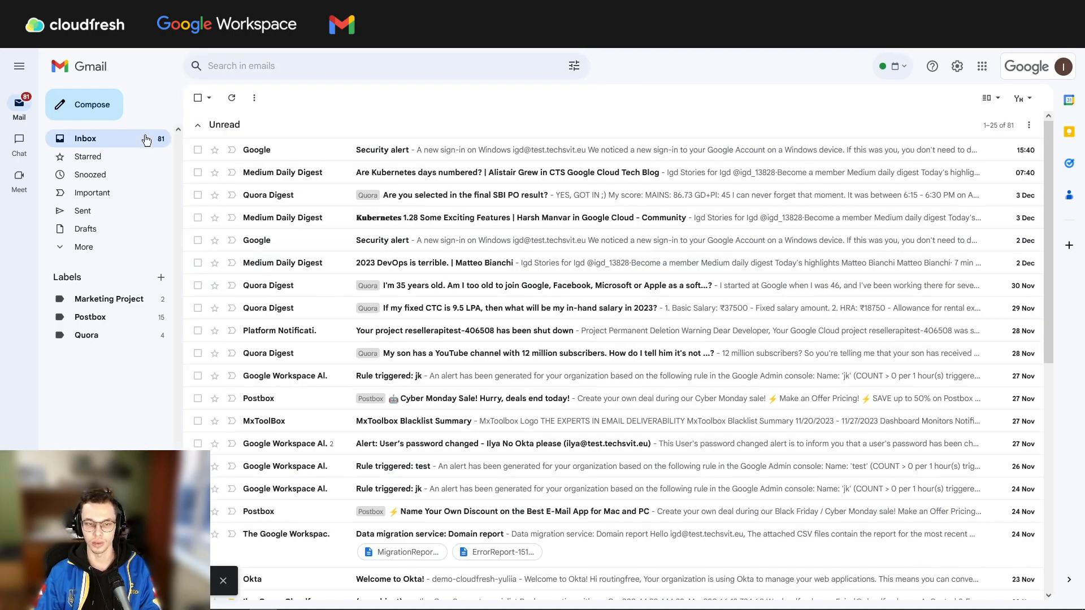
{"action": "scroll", "coordinate": [311, 204], "scroll_direction": "down", "scroll_amount": 8}
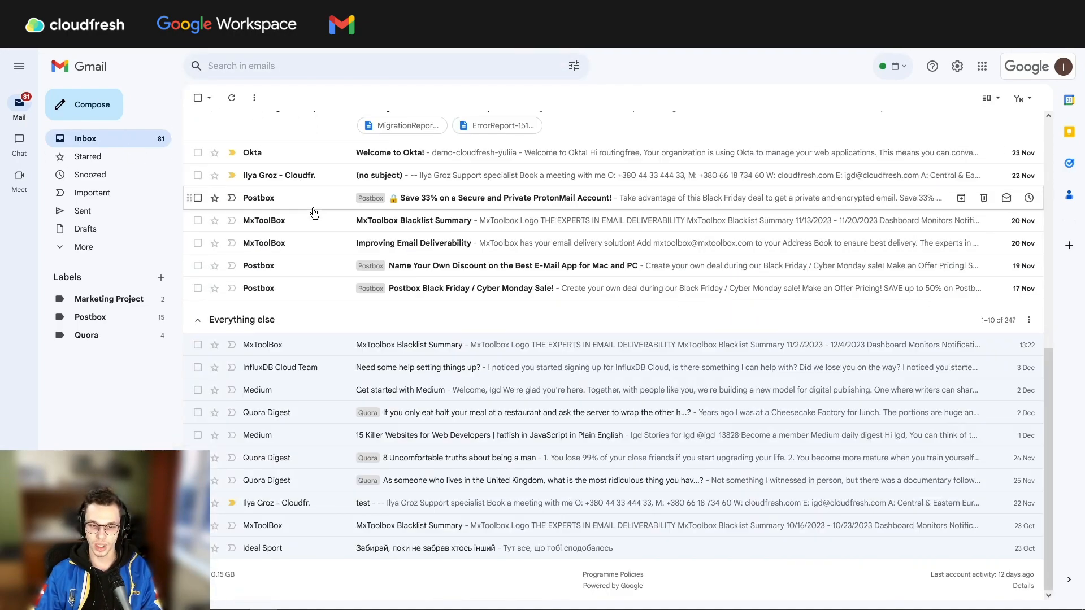
{"action": "scroll", "coordinate": [313, 206], "scroll_direction": "up", "scroll_amount": 10}
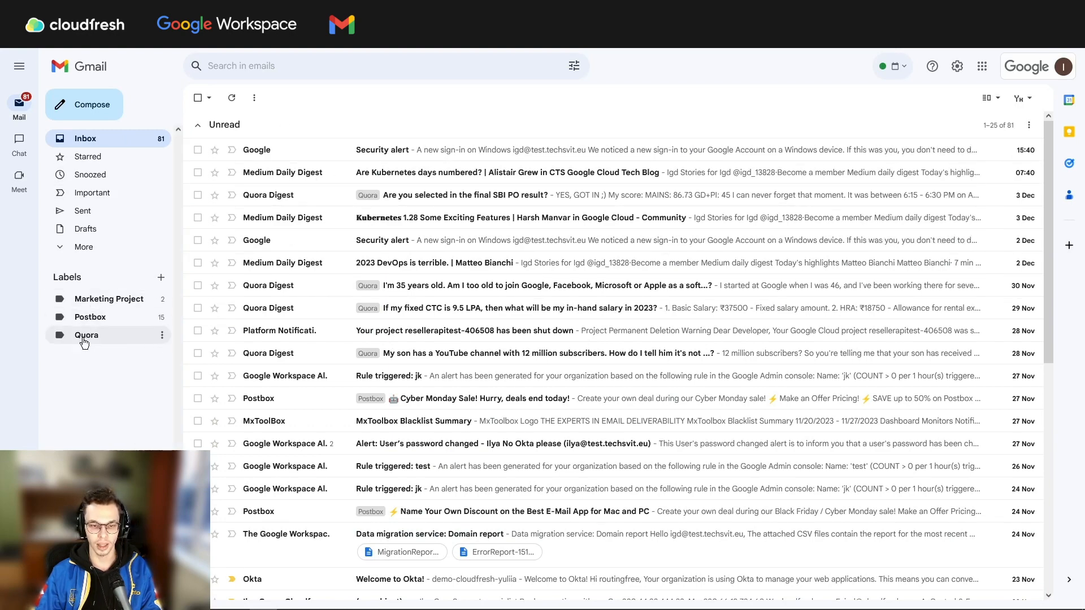
{"action": "left_click", "coordinate": [84, 336]}
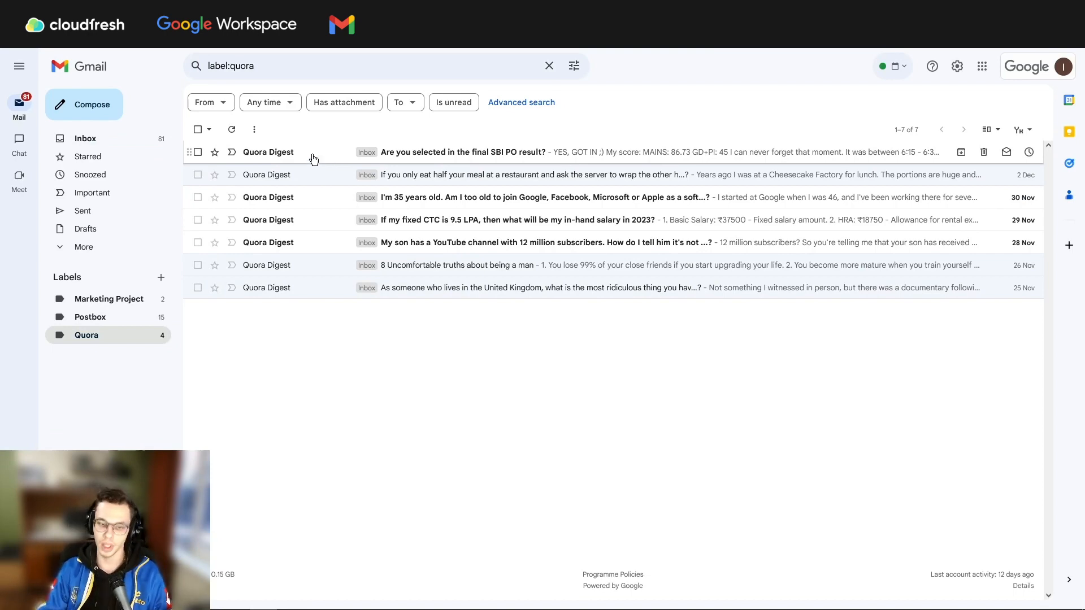
{"action": "left_click", "coordinate": [113, 139]}
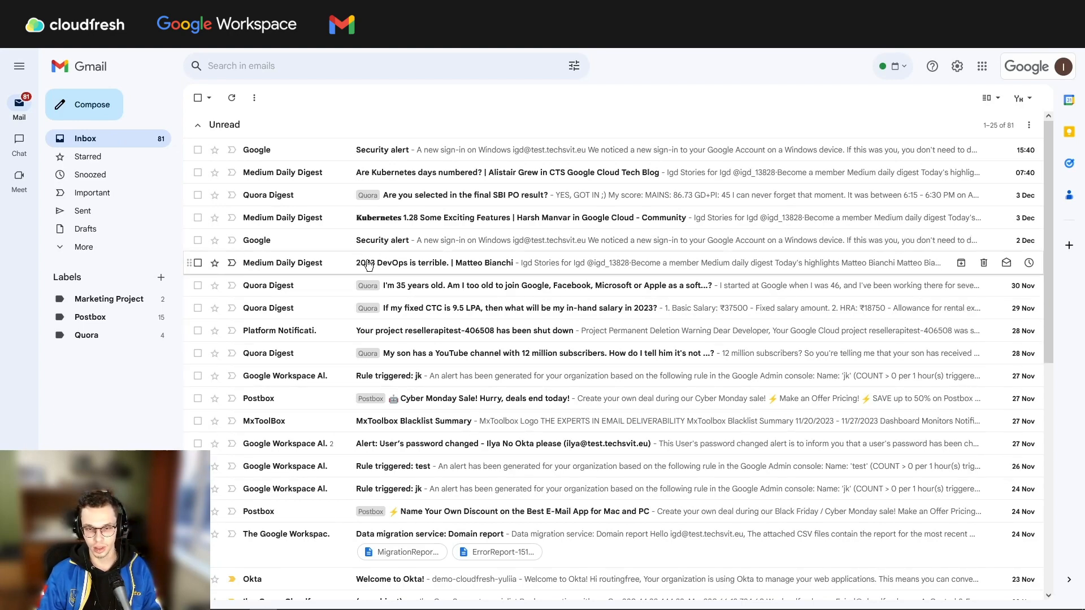
Open the Medium Daily Digest email "2023 DevOps is terrible." and copy its sender address
{"action": "left_click", "coordinate": [417, 263]}
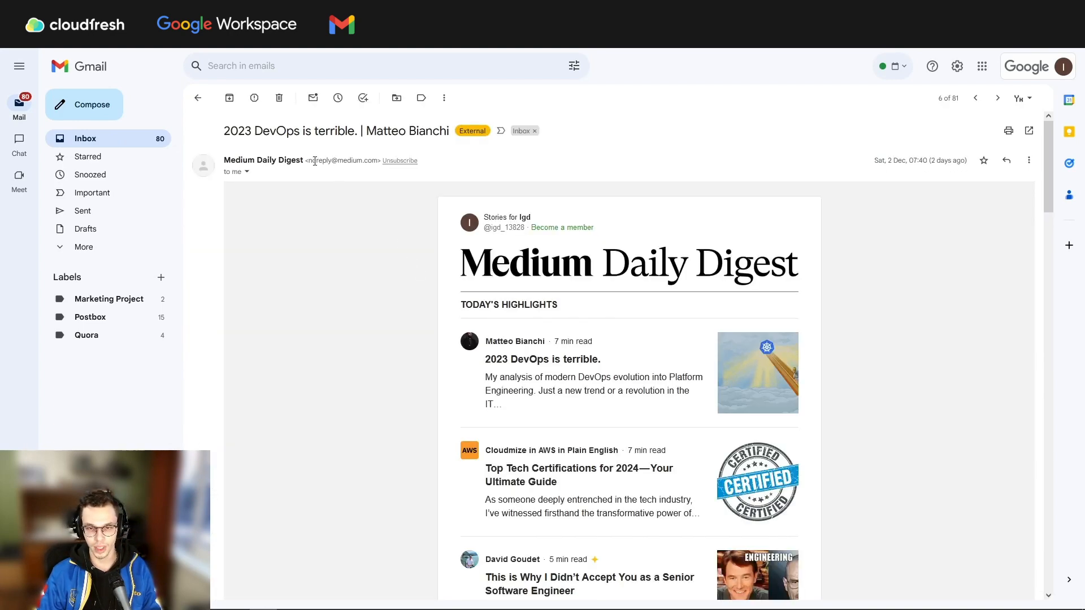
{"action": "left_click_drag", "start_coordinate": [309, 161], "coordinate": [378, 162]}
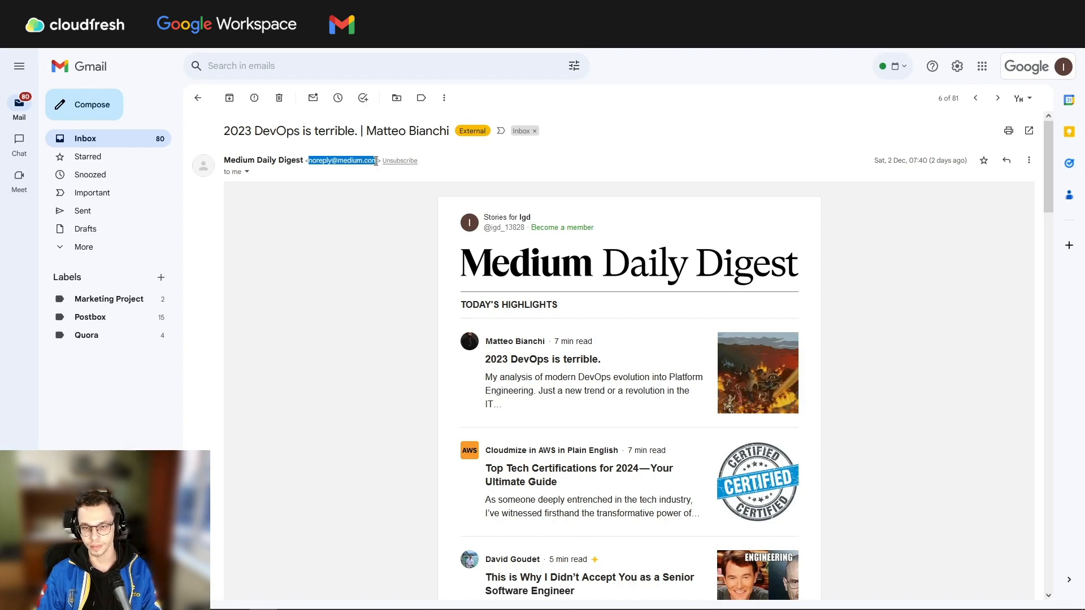
{"action": "right_click", "coordinate": [374, 164]}
{"action": "left_click", "coordinate": [378, 173]}
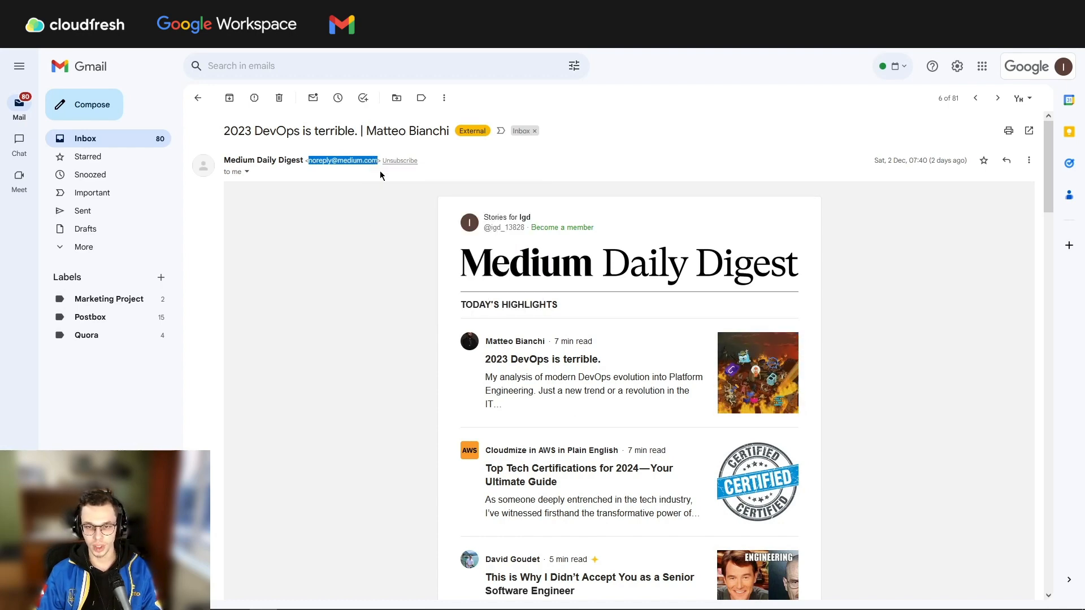
Create a new label named Medium without nesting it, and return to the inbox
{"action": "left_click", "coordinate": [161, 277]}
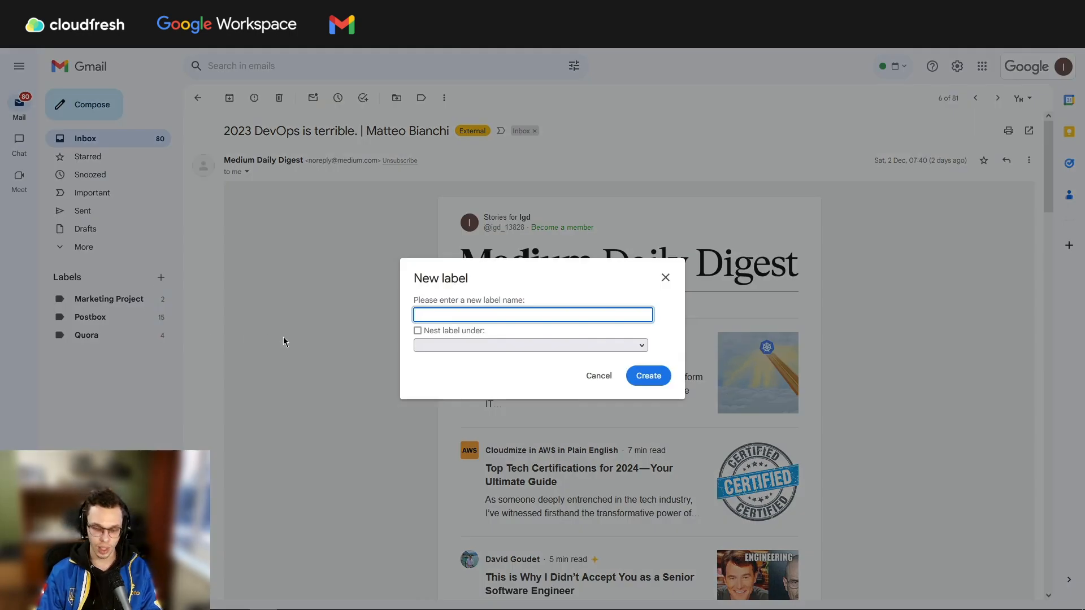
{"action": "type", "text": "Medium"}
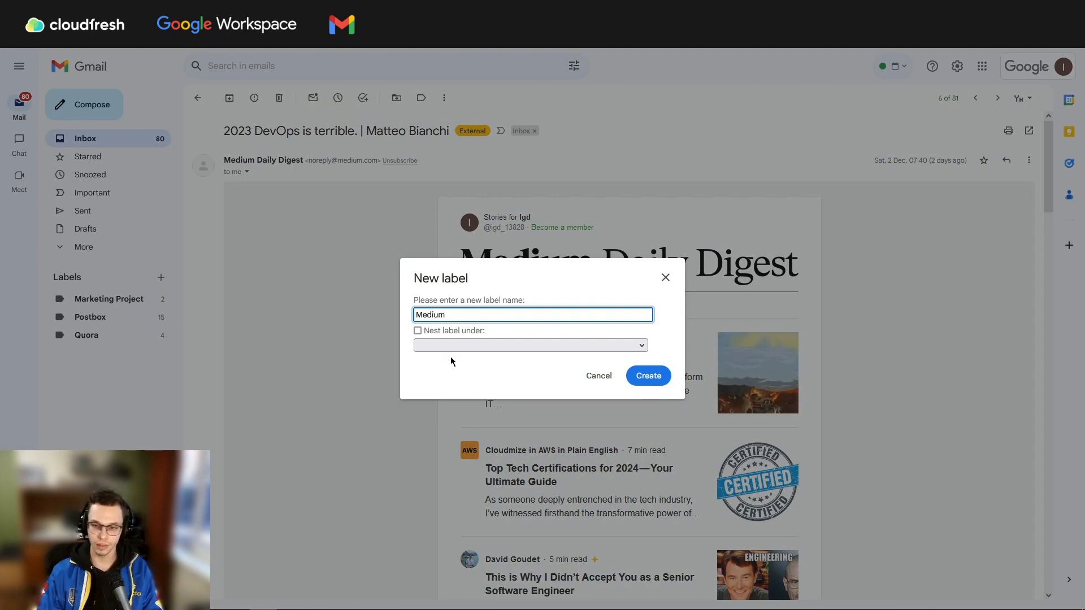
{"action": "left_click", "coordinate": [649, 376]}
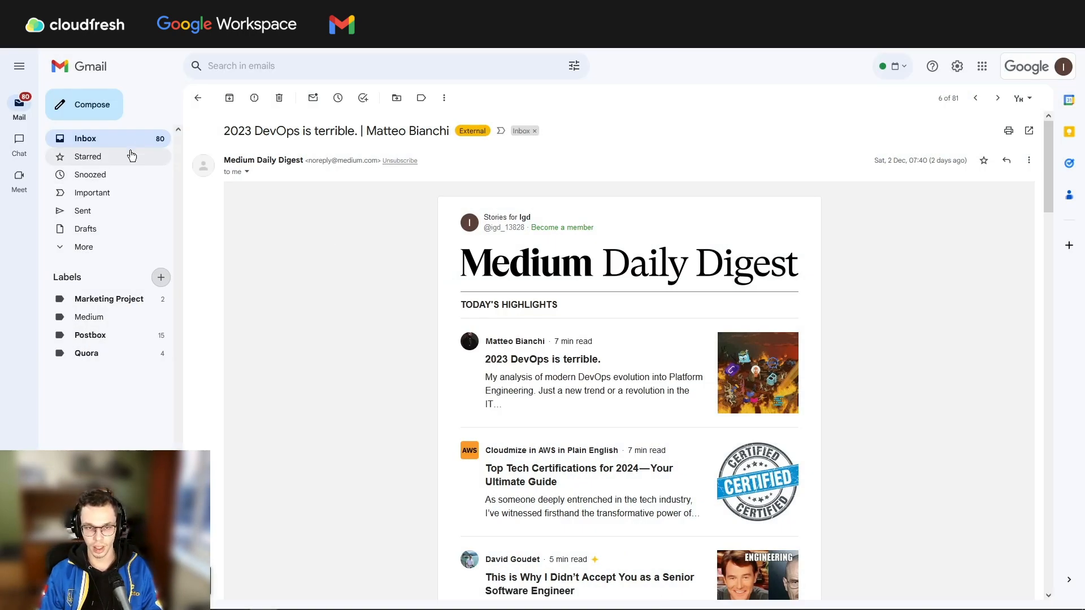
{"action": "left_click", "coordinate": [141, 140]}
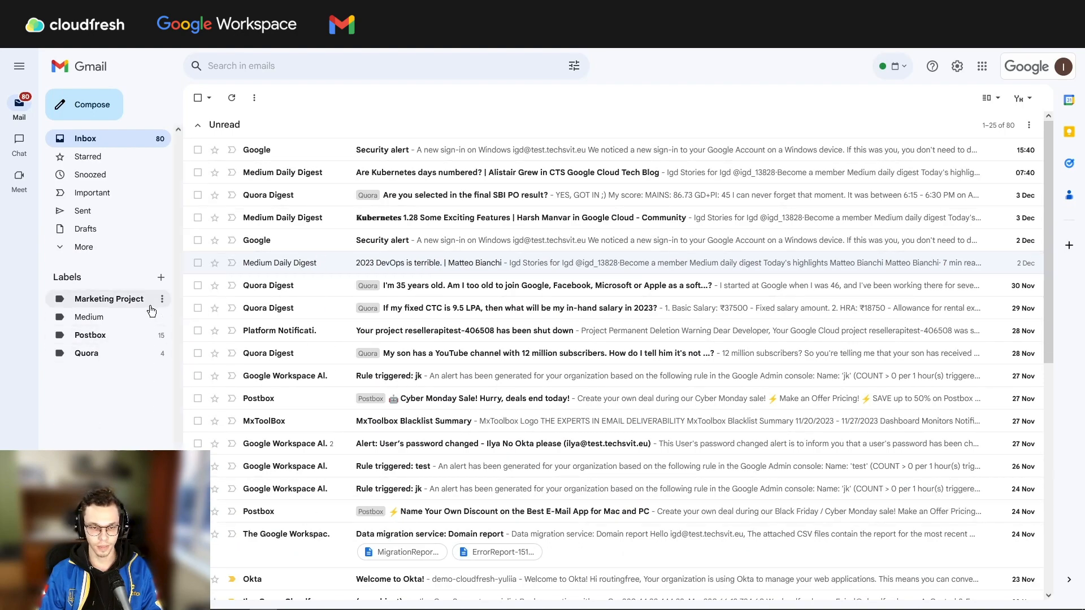
Create a filter for the copied Medium sender address that skips the inbox, applies the Medium label, and covers existing matching conversations
{"action": "left_click", "coordinate": [574, 65]}
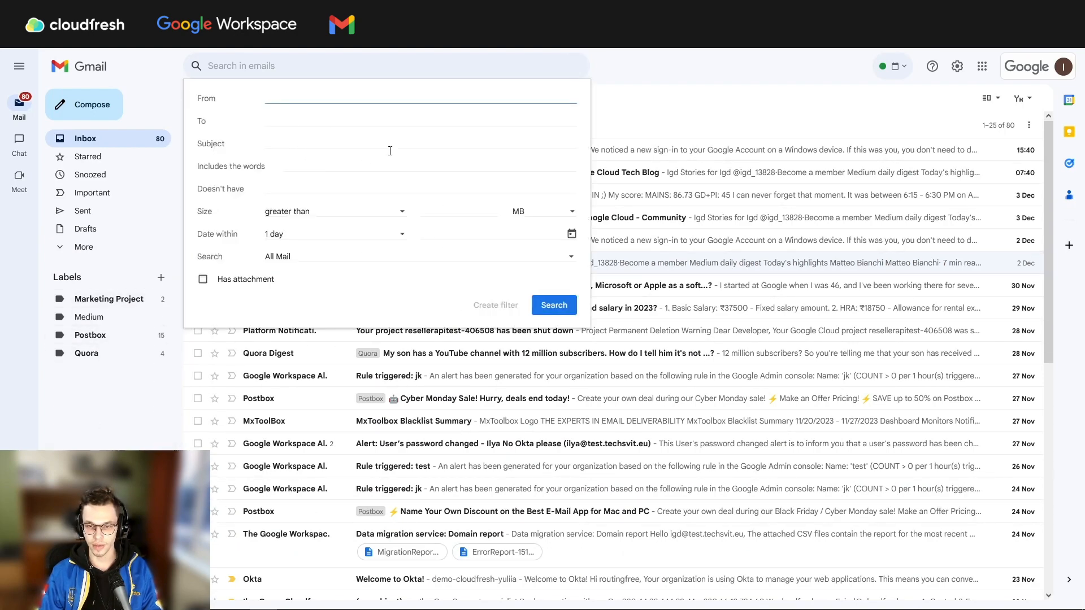
{"action": "key", "text": "ctrl+v"}
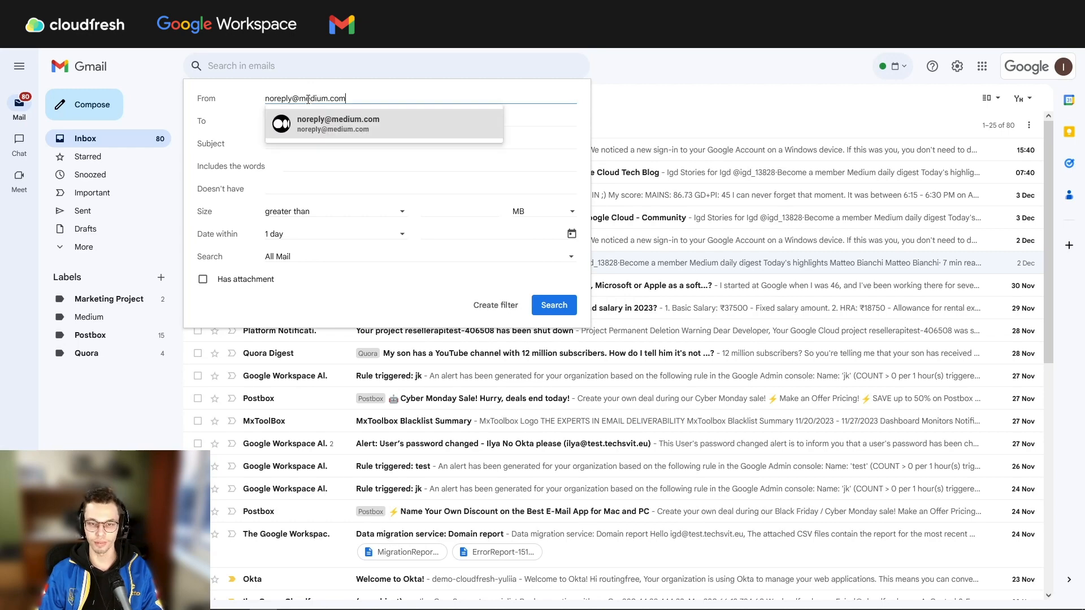
{"action": "left_click", "coordinate": [501, 314]}
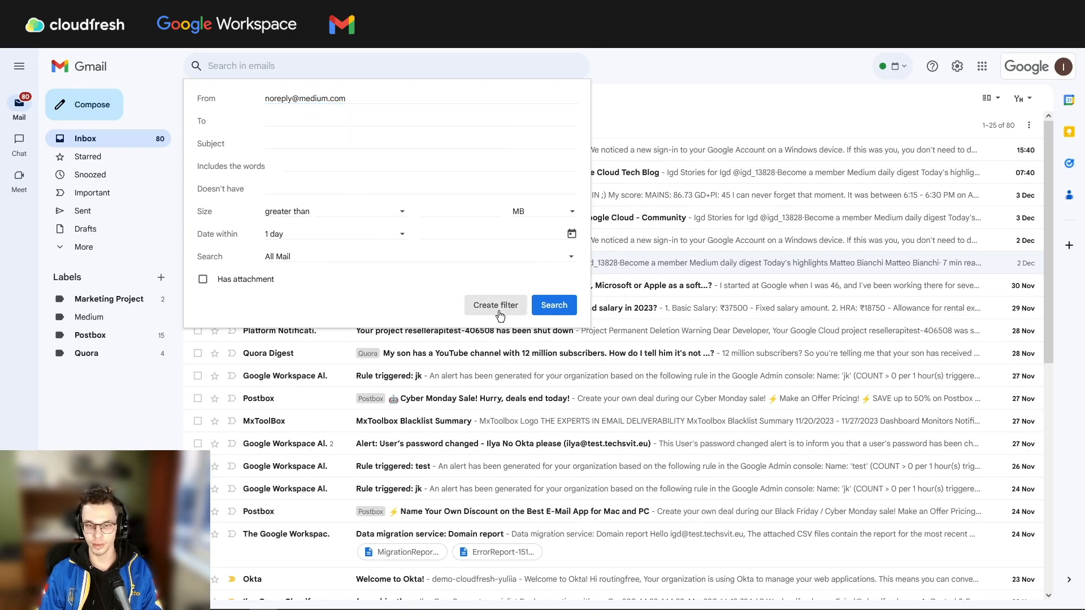
{"action": "left_click", "coordinate": [228, 187]}
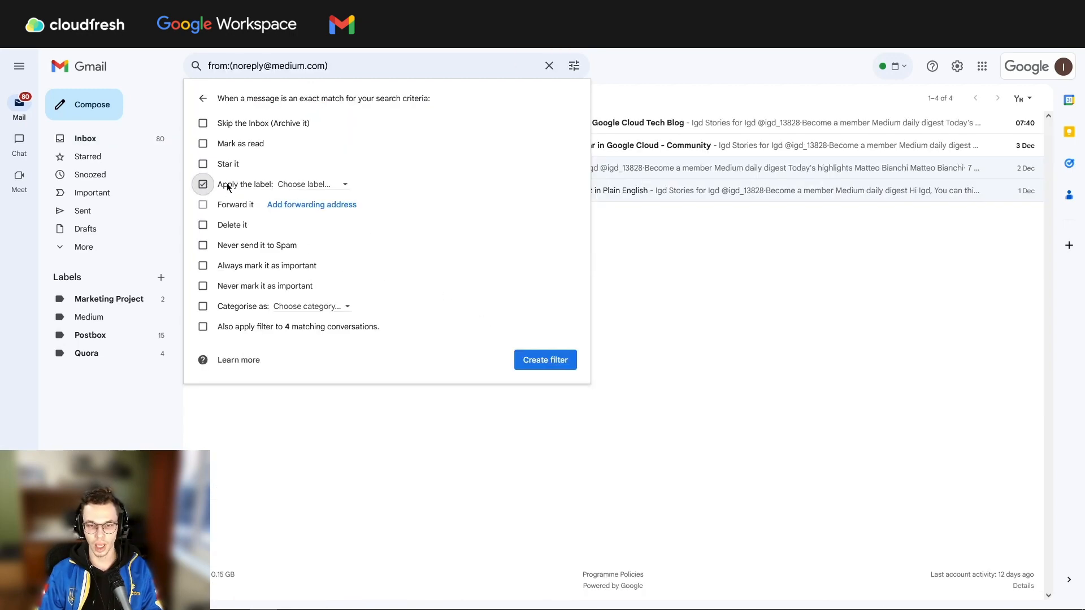
{"action": "left_click", "coordinate": [300, 184]}
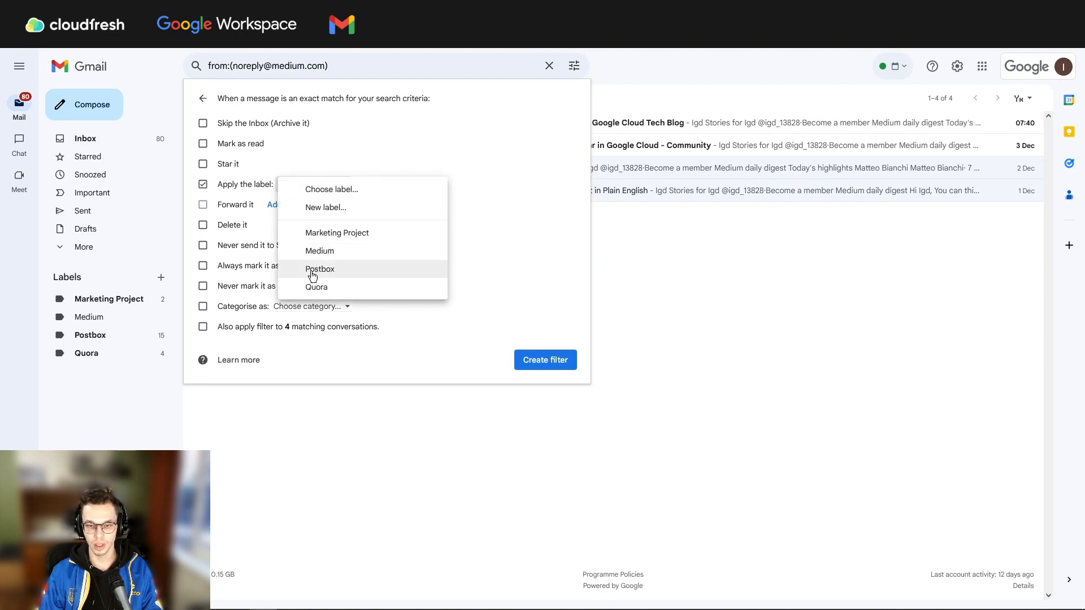
{"action": "left_click", "coordinate": [317, 251]}
{"action": "left_click", "coordinate": [203, 328]}
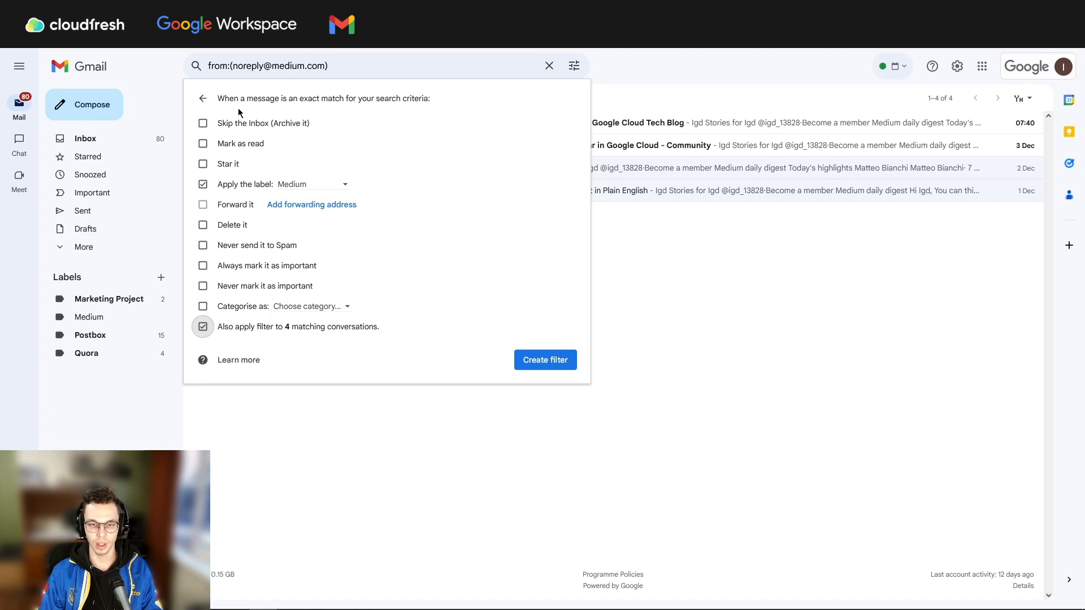
{"action": "left_click", "coordinate": [202, 124]}
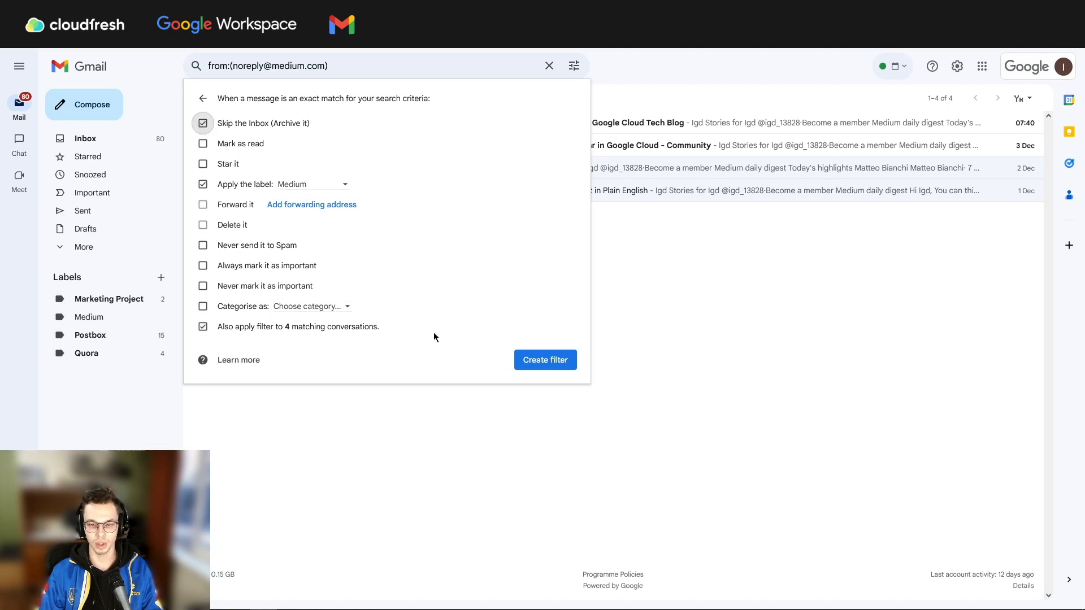
{"action": "left_click", "coordinate": [535, 366]}
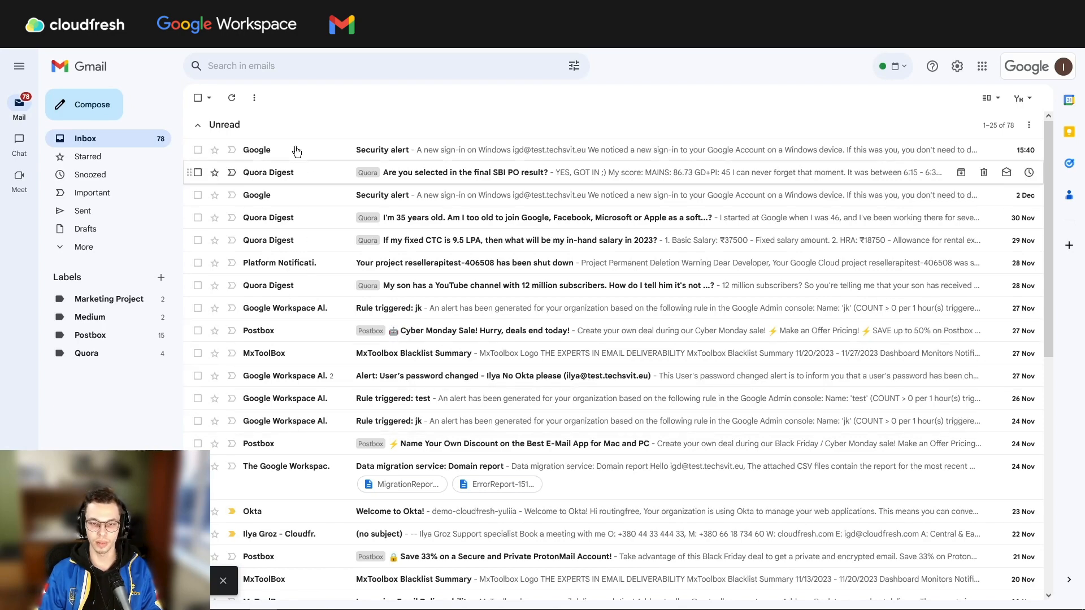
Review the emails filed under the Medium label and return to the inbox
{"action": "left_click", "coordinate": [84, 317]}
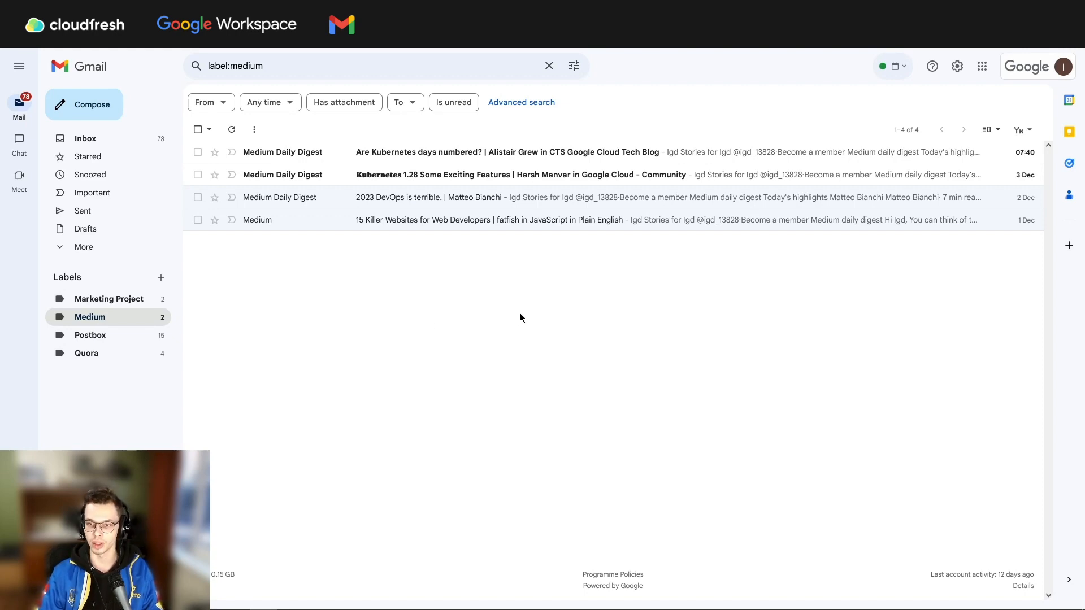
{"action": "left_click", "coordinate": [155, 150]}
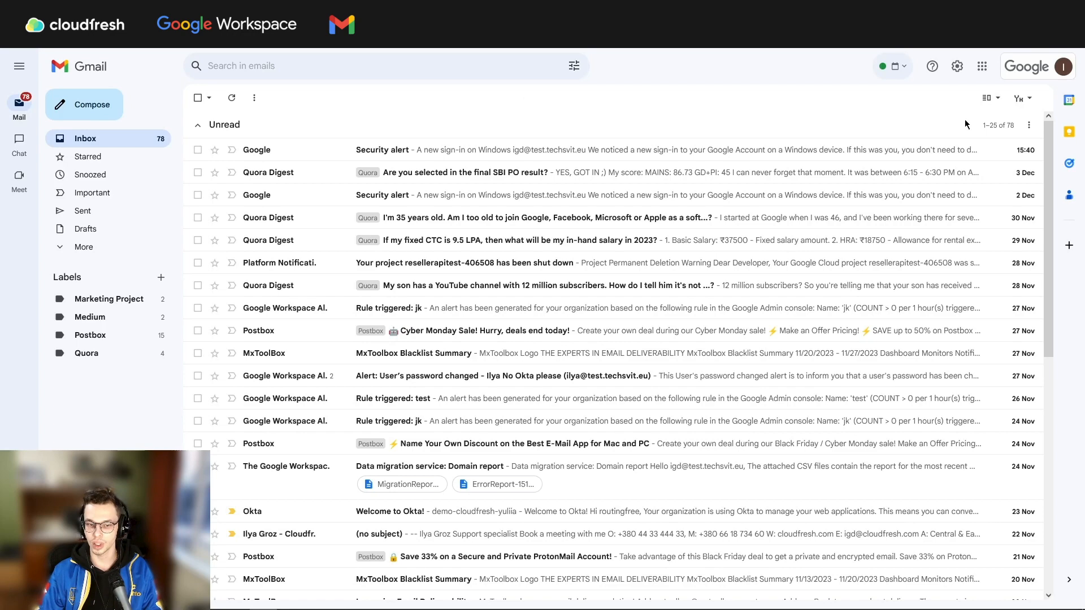
Open the full inbox settings and set the inbox type to Multiple Inboxes
{"action": "left_click", "coordinate": [958, 67]}
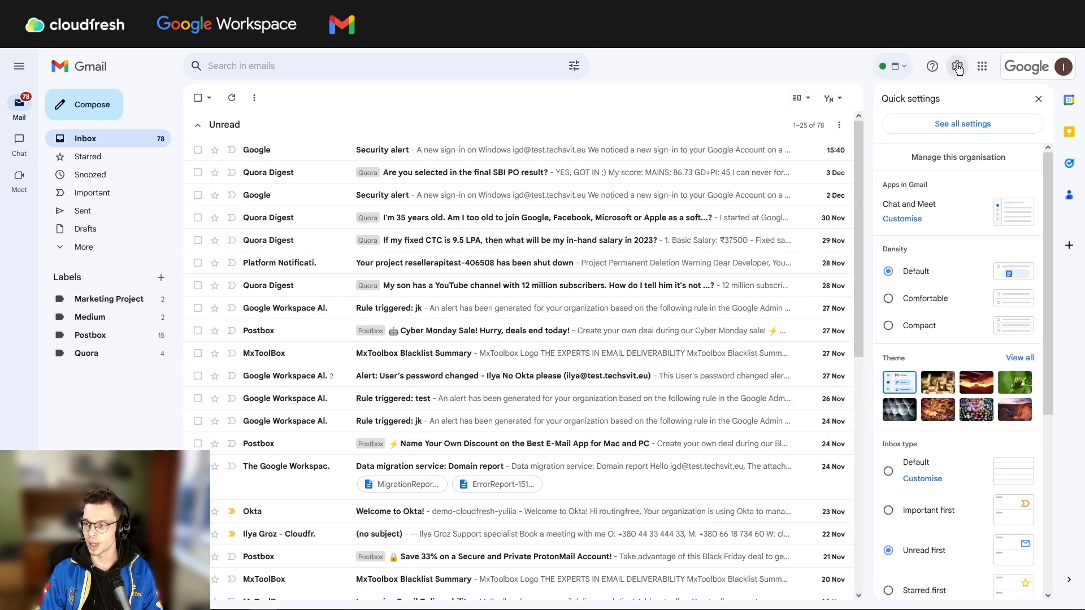
{"action": "left_click", "coordinate": [942, 130]}
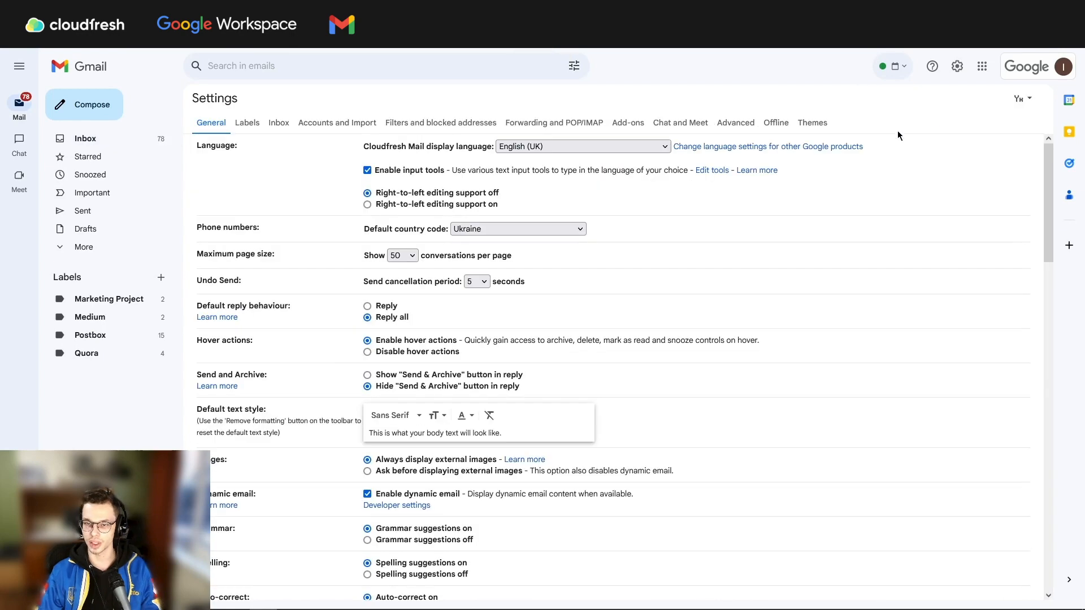
{"action": "left_click", "coordinate": [278, 124]}
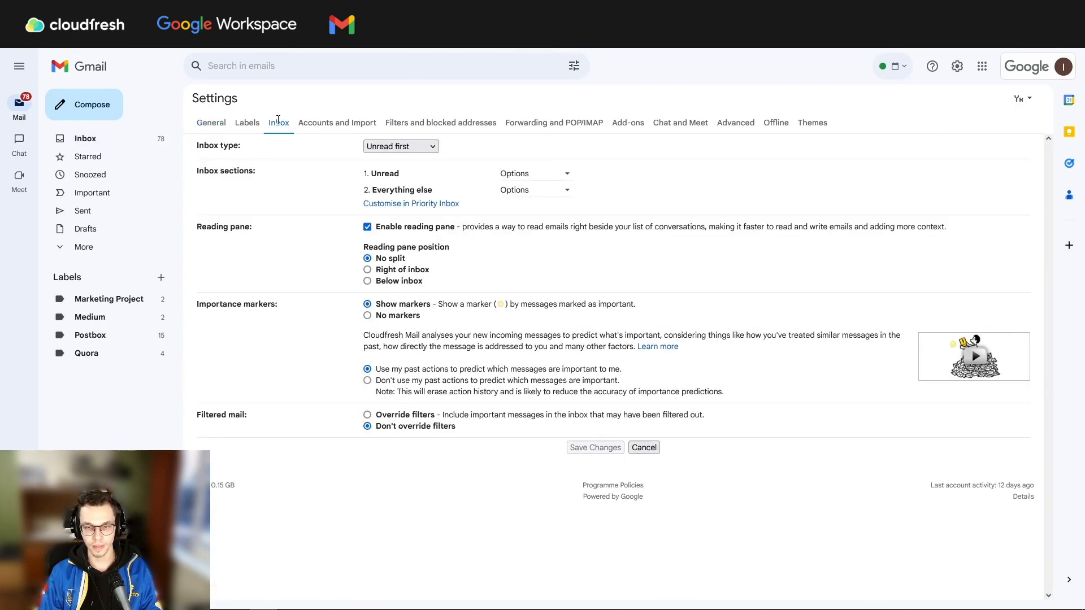
{"action": "left_click", "coordinate": [371, 148]}
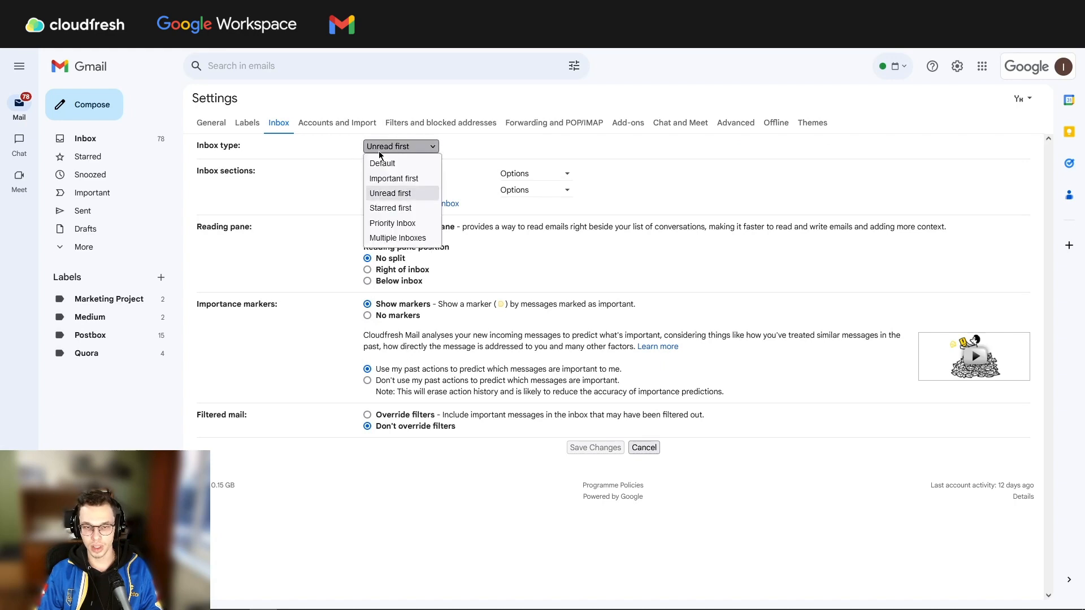
{"action": "left_click", "coordinate": [371, 237]}
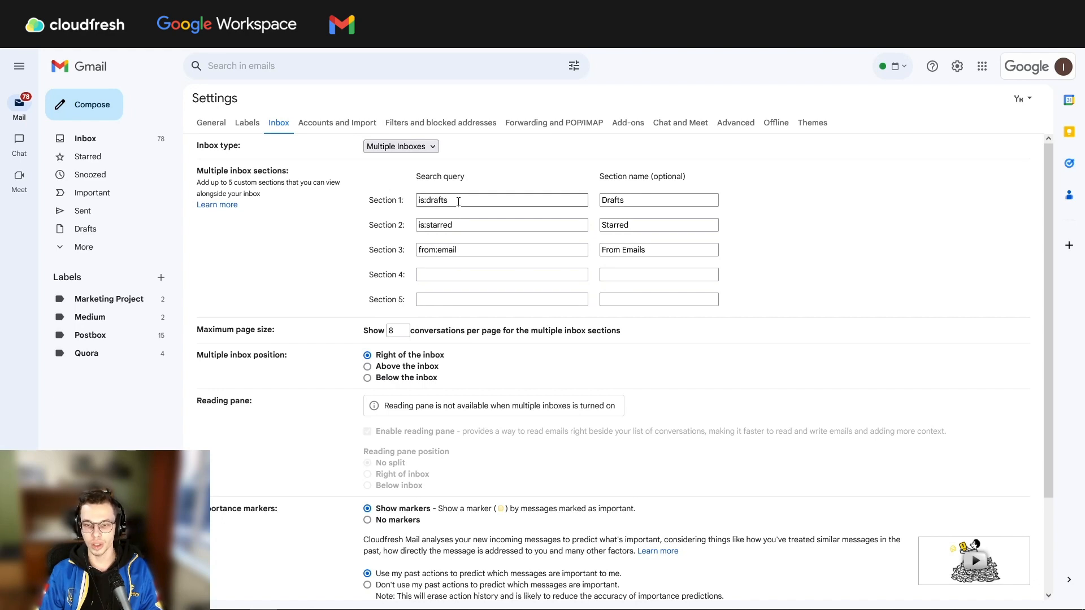
Change the search query of inbox section 2 to is:unread, and clear the query and name of section 3
{"action": "left_click_drag", "start_coordinate": [458, 202], "coordinate": [428, 197]}
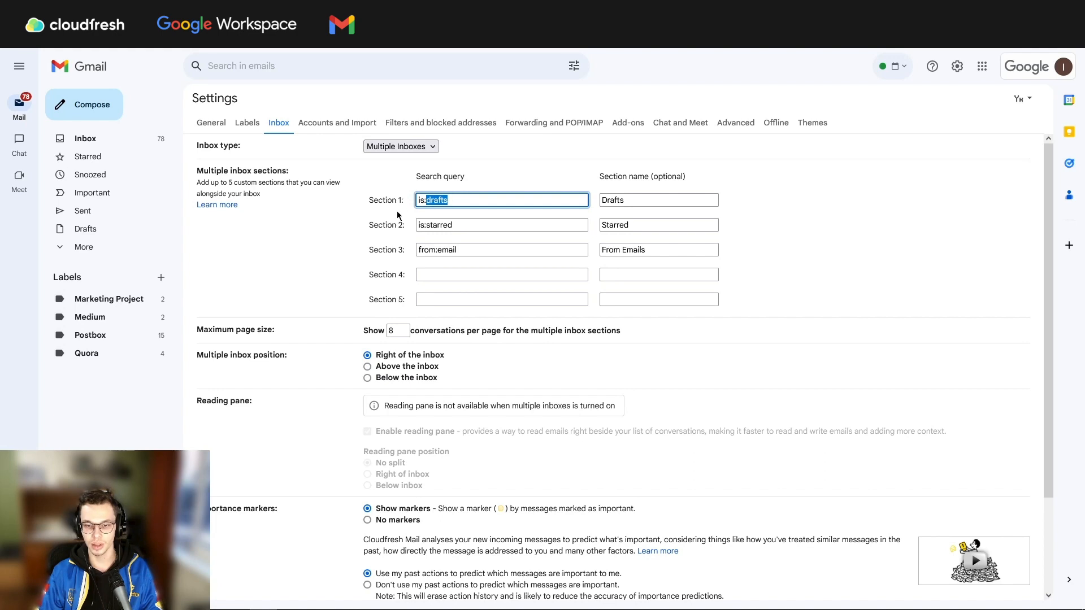
{"action": "left_click_drag", "start_coordinate": [454, 225], "coordinate": [426, 225]}
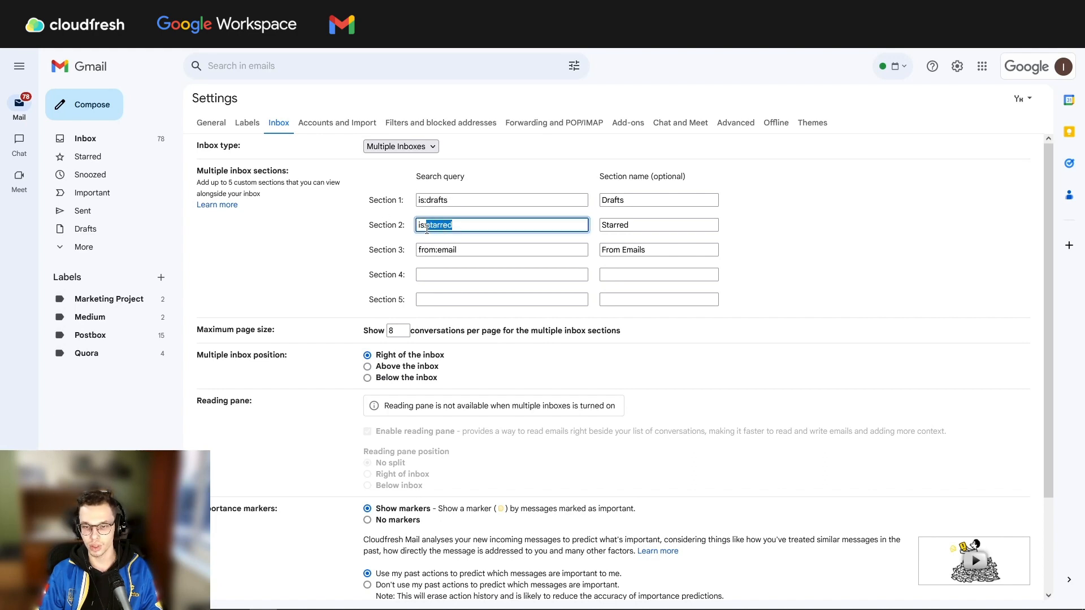
{"action": "type", "text": "unread"}
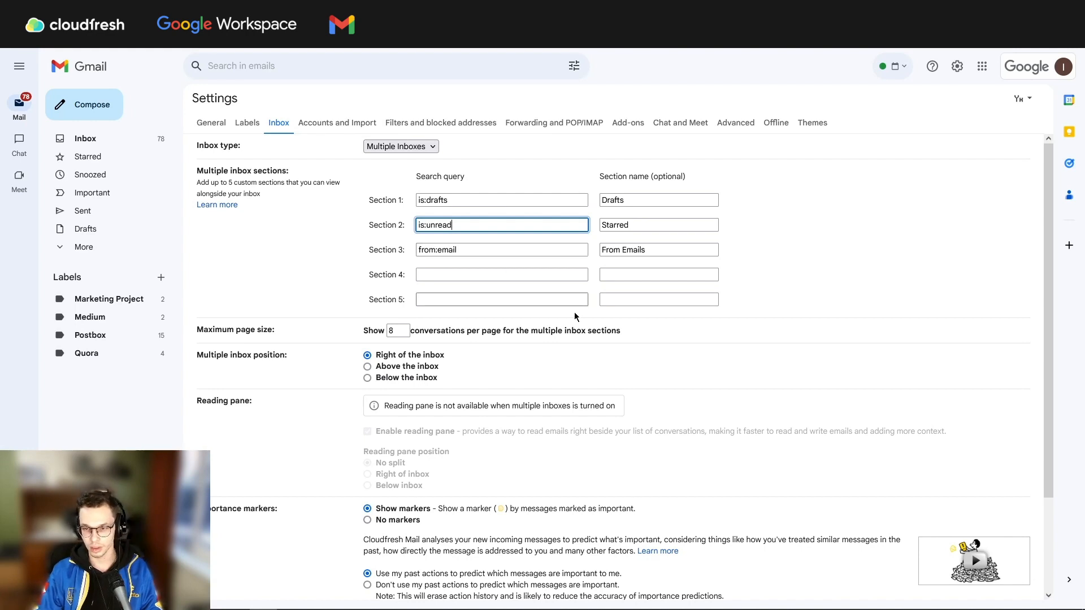
{"action": "left_click_drag", "start_coordinate": [457, 250], "coordinate": [417, 252]}
{"action": "key", "text": "BackSpace"}
{"action": "left_click_drag", "start_coordinate": [656, 249], "coordinate": [590, 248]}
{"action": "key", "text": "BackSpace"}
Name inbox section 2 Unread and save the inbox settings
{"action": "left_click_drag", "start_coordinate": [650, 225], "coordinate": [569, 217]}
{"action": "type", "text": "Unread"}
{"action": "left_click", "coordinate": [313, 249]}
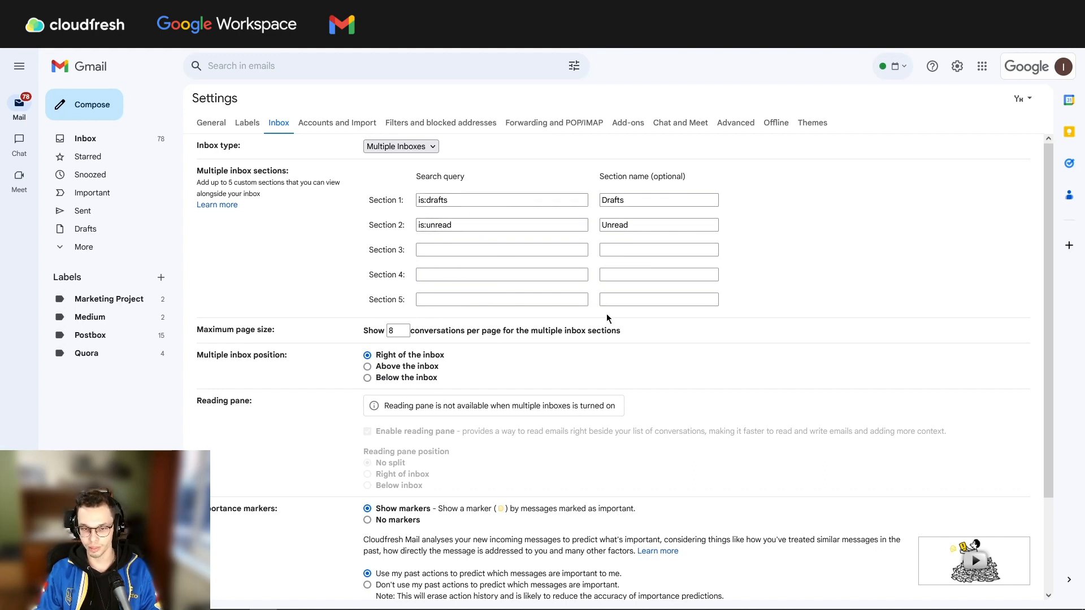
{"action": "scroll", "coordinate": [608, 318], "scroll_direction": "down", "scroll_amount": 2}
{"action": "left_click", "coordinate": [593, 540]}
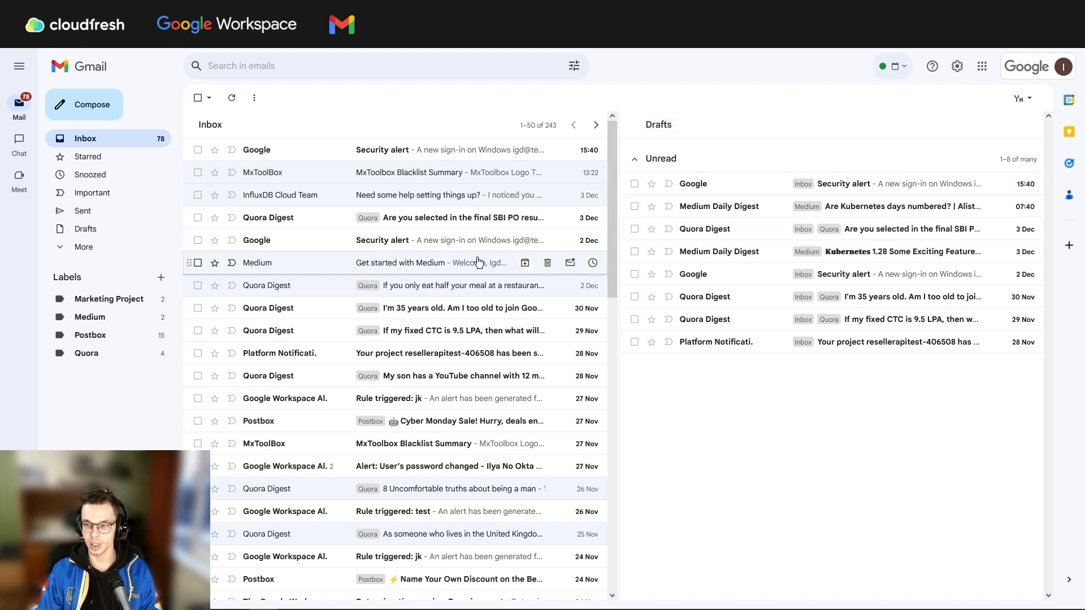
Collapse the Unread section beside the inbox and look over the inbox type options in the quick settings
{"action": "left_click", "coordinate": [638, 164]}
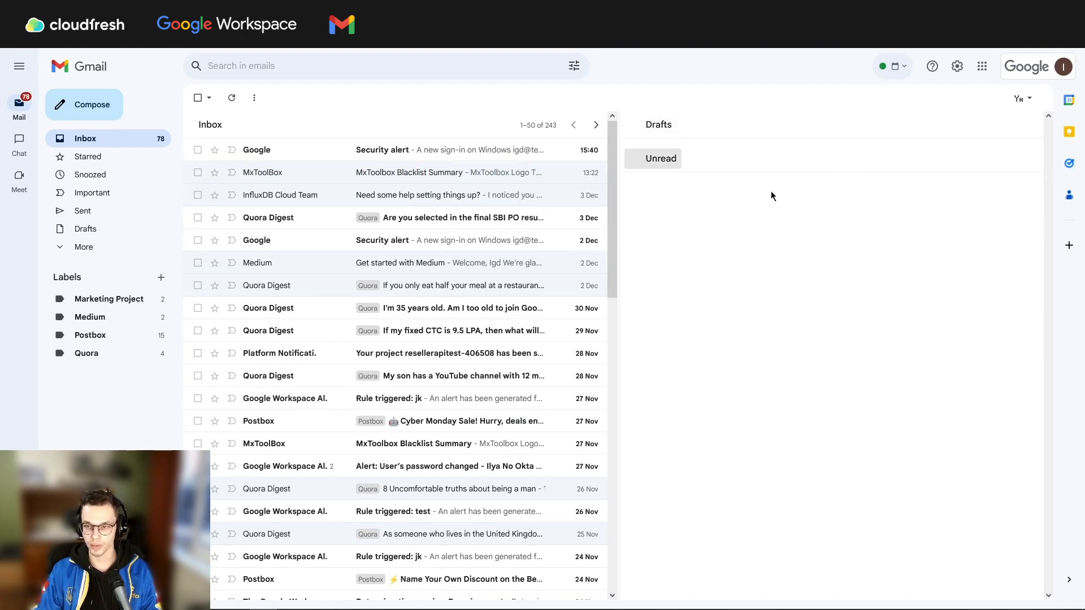
{"action": "left_click", "coordinate": [957, 67]}
{"action": "scroll", "coordinate": [921, 446], "scroll_direction": "down", "scroll_amount": 3}
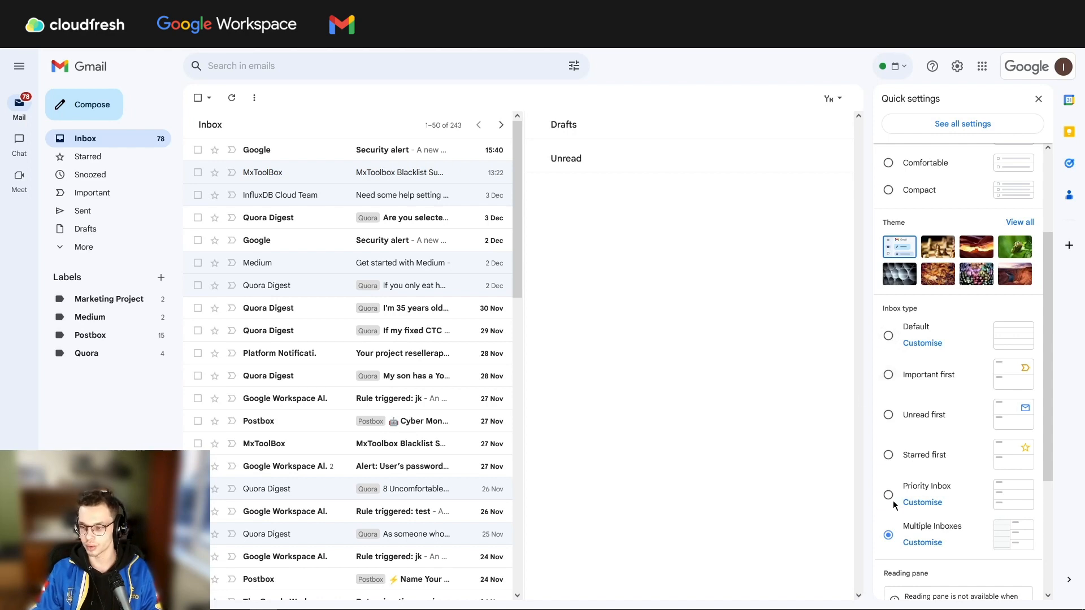
{"action": "left_click", "coordinate": [1039, 98]}
Create a draft email to the first suggested contact for "test", with subject "test" and body "Draft", then close it and refresh the inbox
{"action": "mouse_move", "coordinate": [20, 162]}
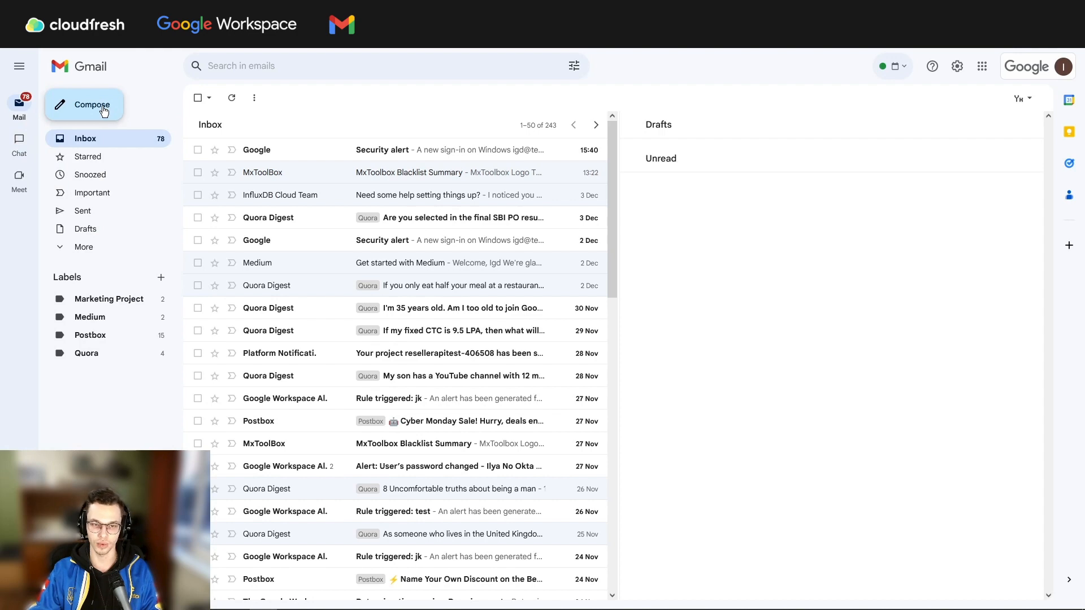
{"action": "left_click", "coordinate": [92, 104]}
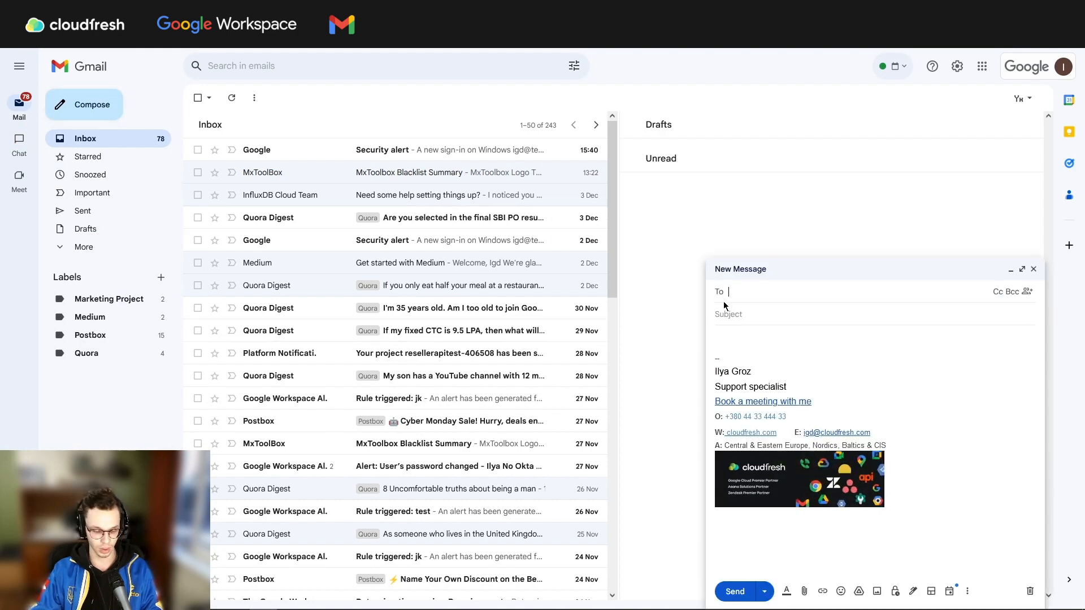
{"action": "type", "text": "test"}
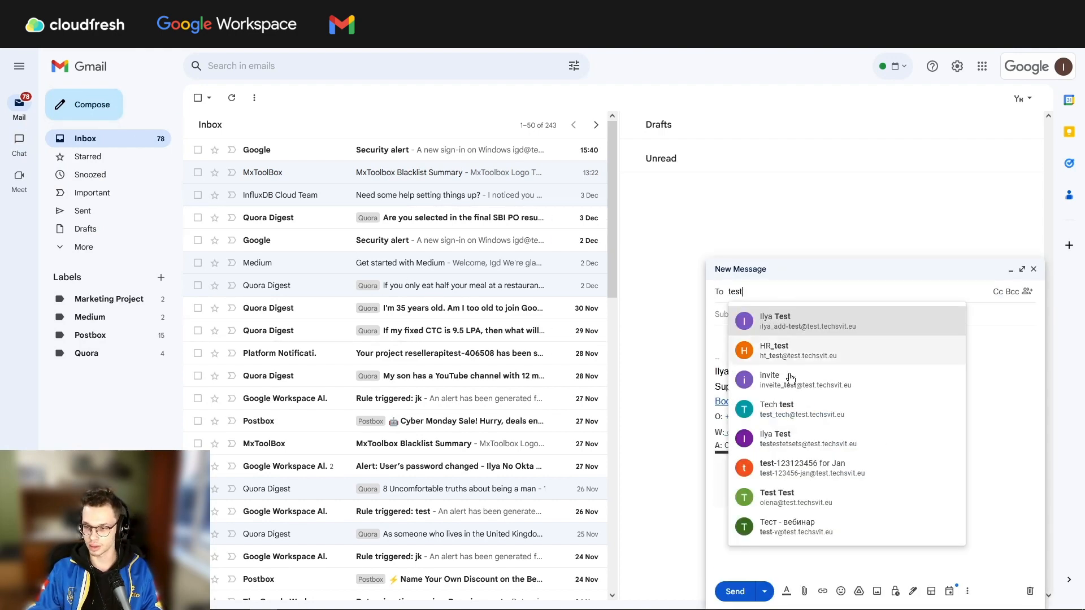
{"action": "key", "text": "Tab"}
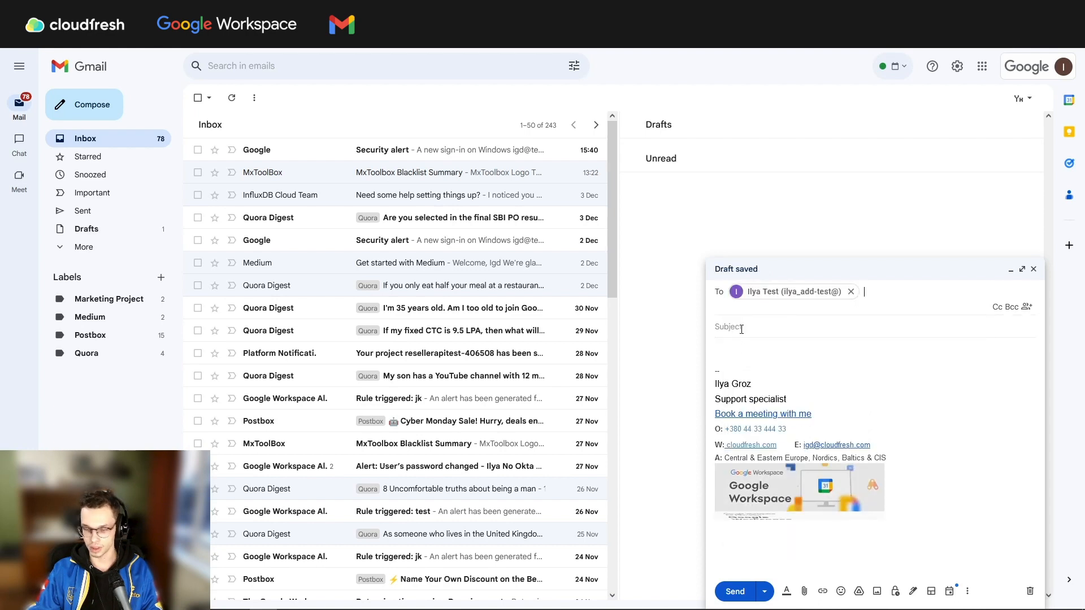
{"action": "type", "text": "test"}
{"action": "key", "text": "Tab"}
{"action": "type", "text": "Draft"}
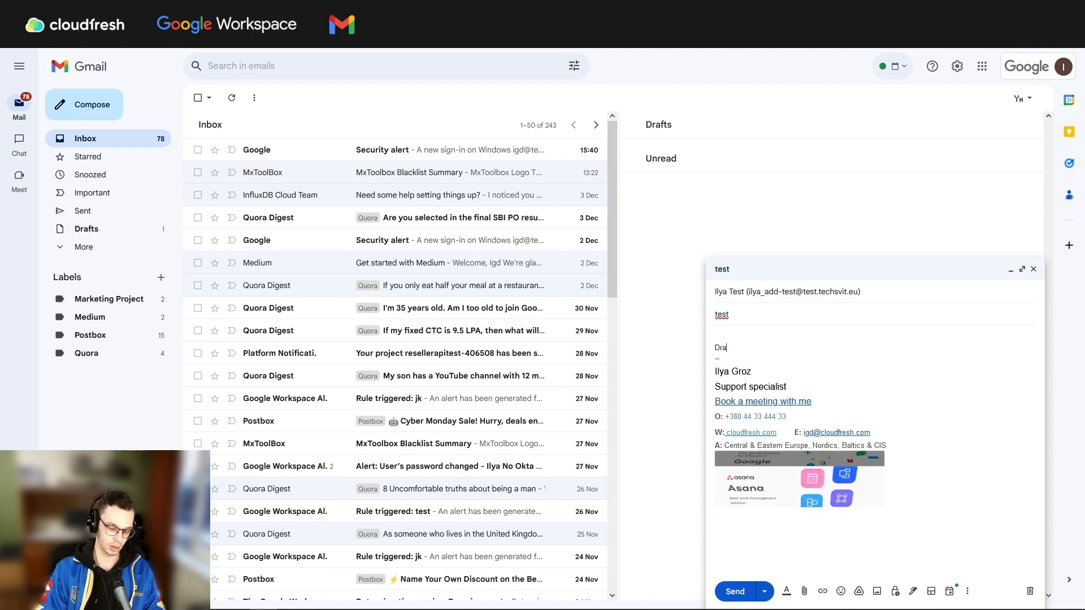
{"action": "left_click", "coordinate": [1034, 269]}
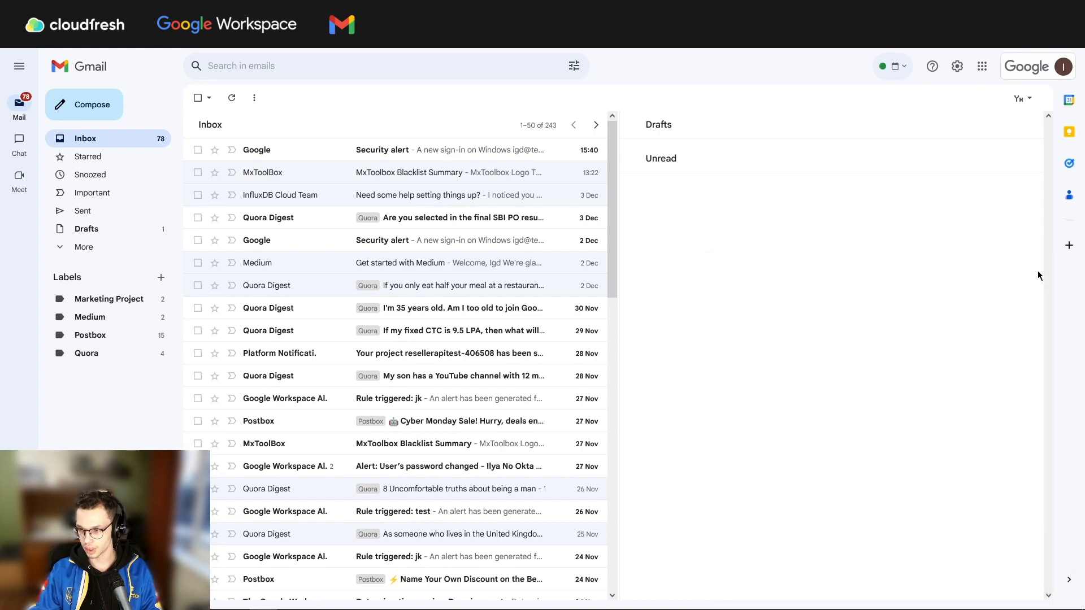
{"action": "left_click", "coordinate": [230, 97]}
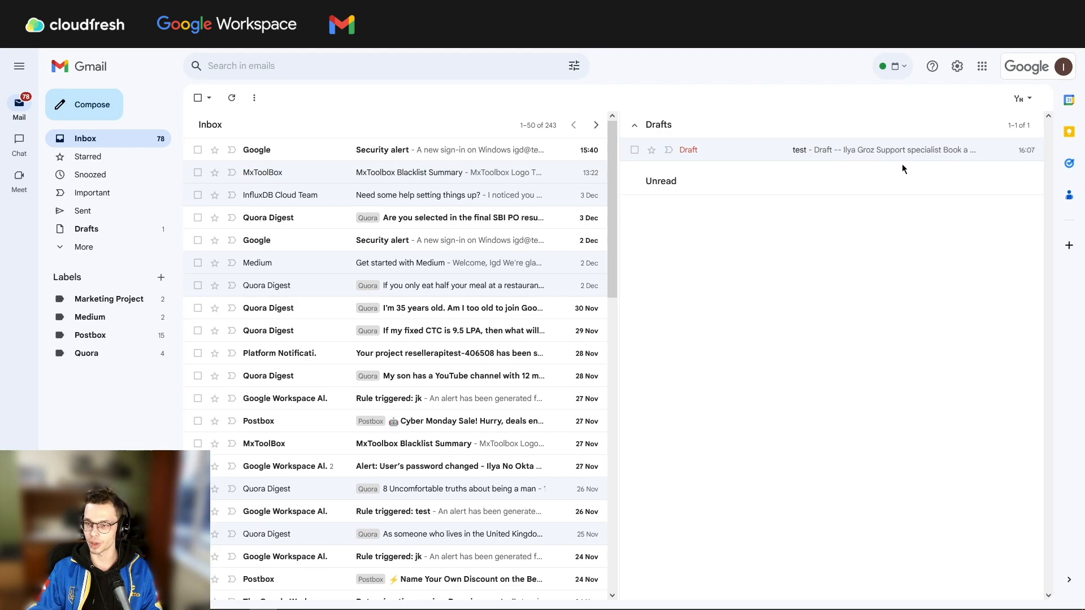
Switch the inbox type to Default in the quick settings and refresh the inbox
{"action": "left_click", "coordinate": [958, 66]}
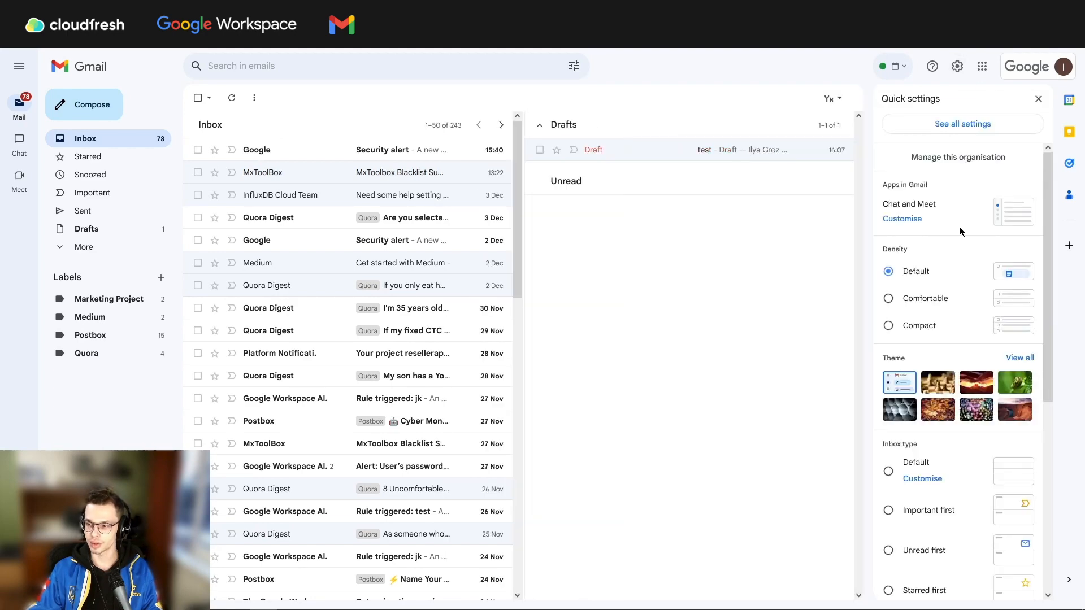
{"action": "left_click", "coordinate": [891, 474]}
{"action": "left_click", "coordinate": [1040, 99]}
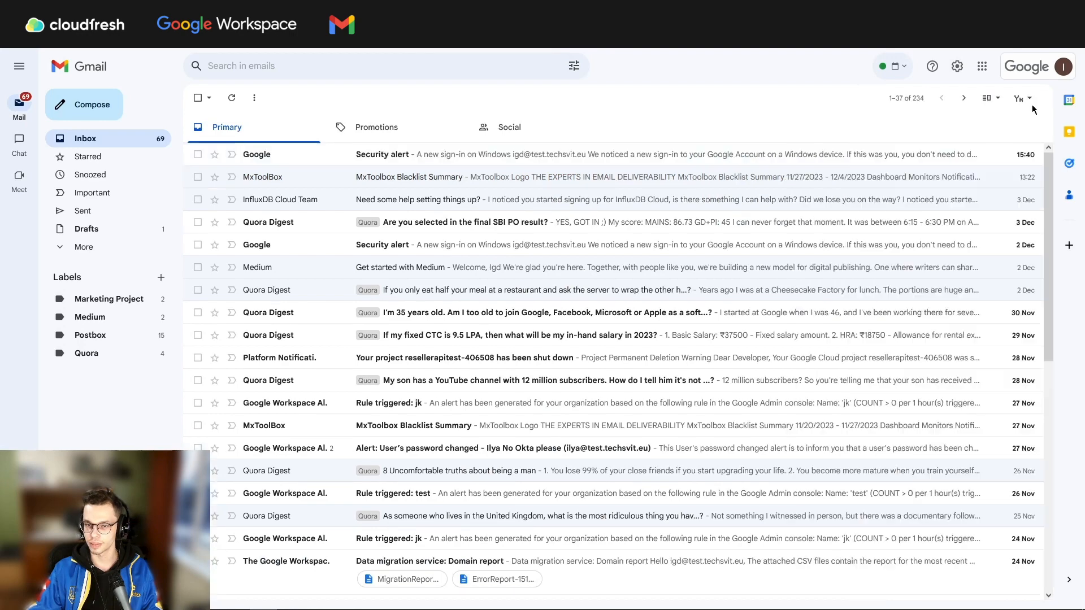
{"action": "left_click", "coordinate": [233, 98]}
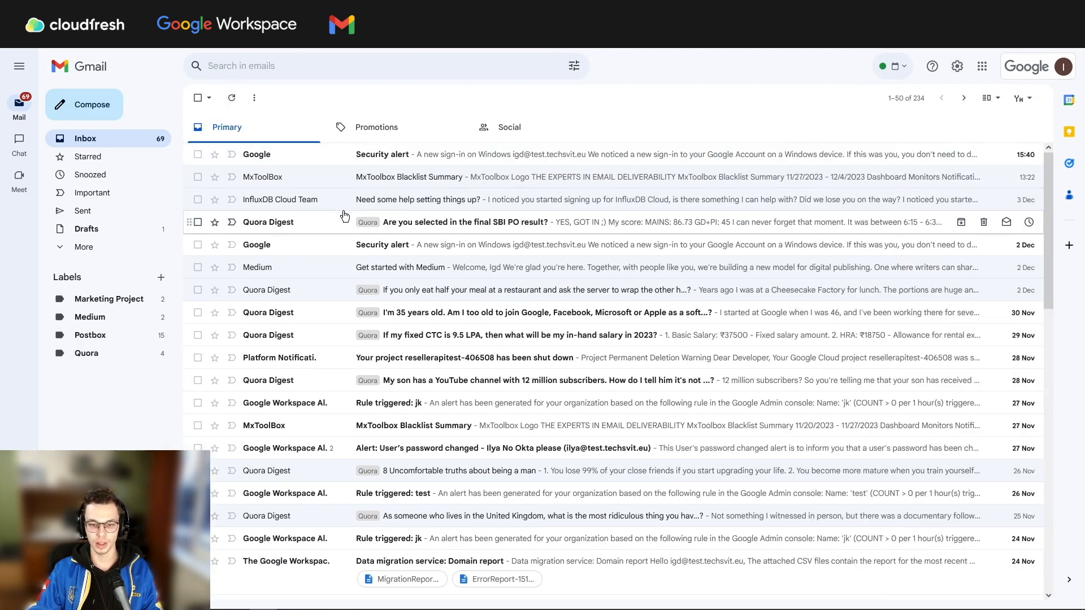
Review the emails filed under the Medium label and under the Quora label
{"action": "left_click", "coordinate": [111, 322]}
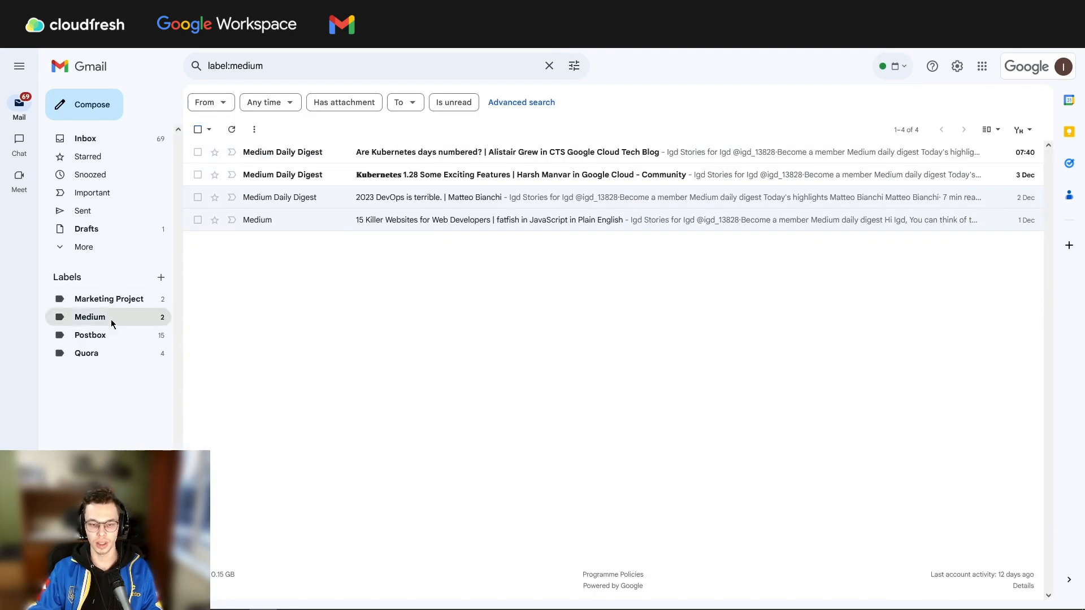
{"action": "left_click", "coordinate": [94, 359]}
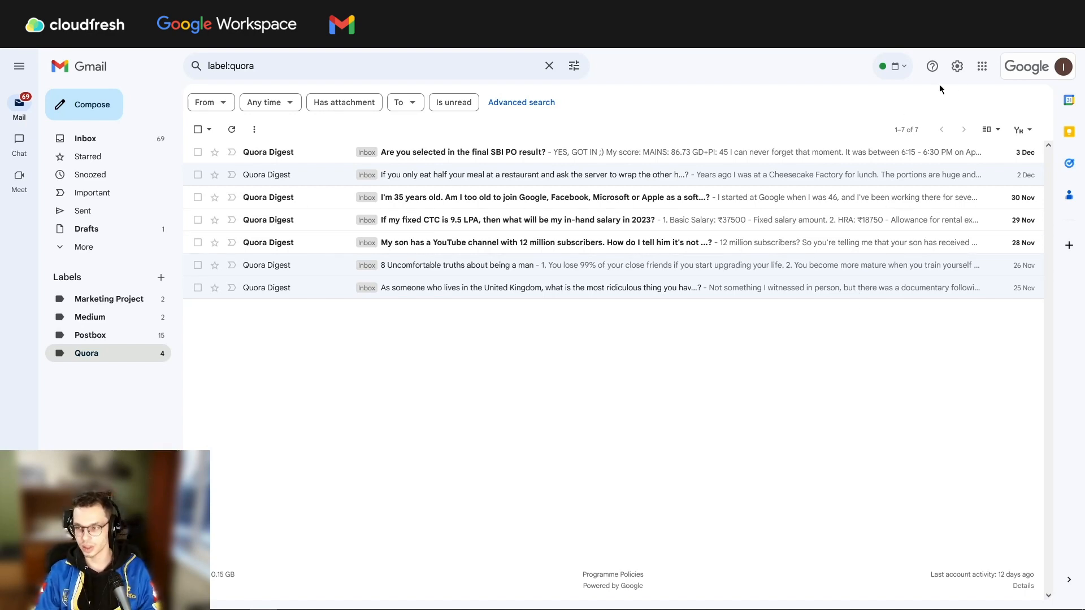
Check the criteria of the Medium sender filter in the filter settings, then delete that filter and leave the settings
{"action": "left_click", "coordinate": [958, 71]}
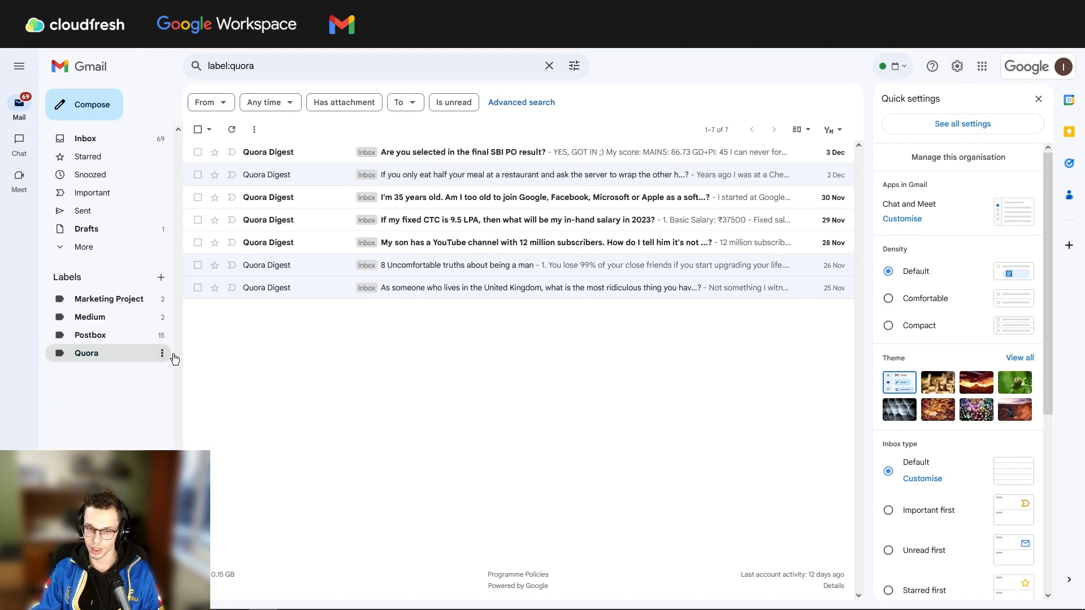
{"action": "left_click", "coordinate": [934, 126]}
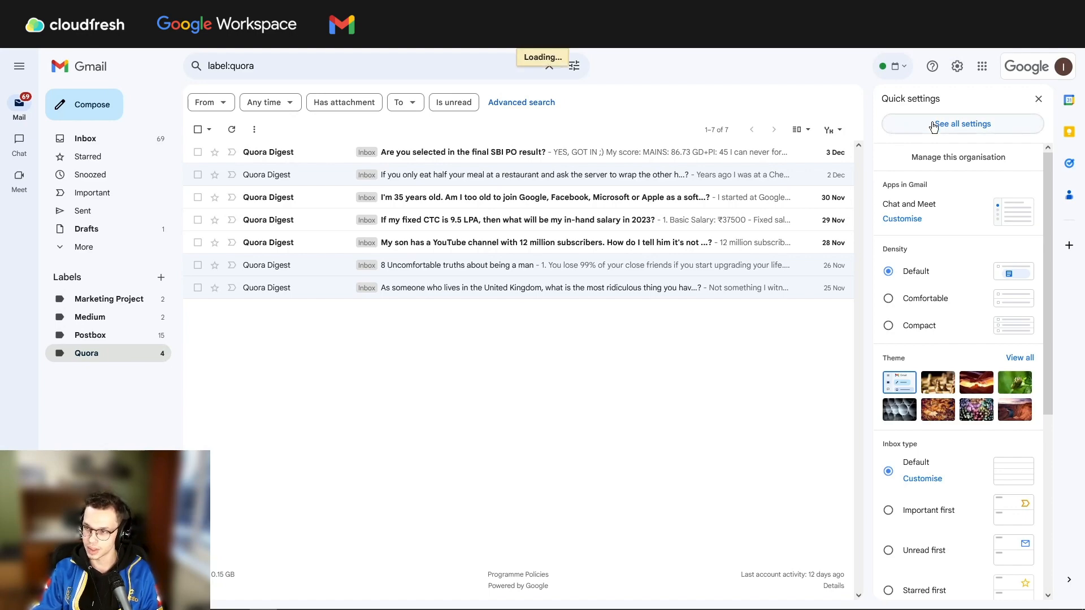
{"action": "left_click", "coordinate": [469, 122]}
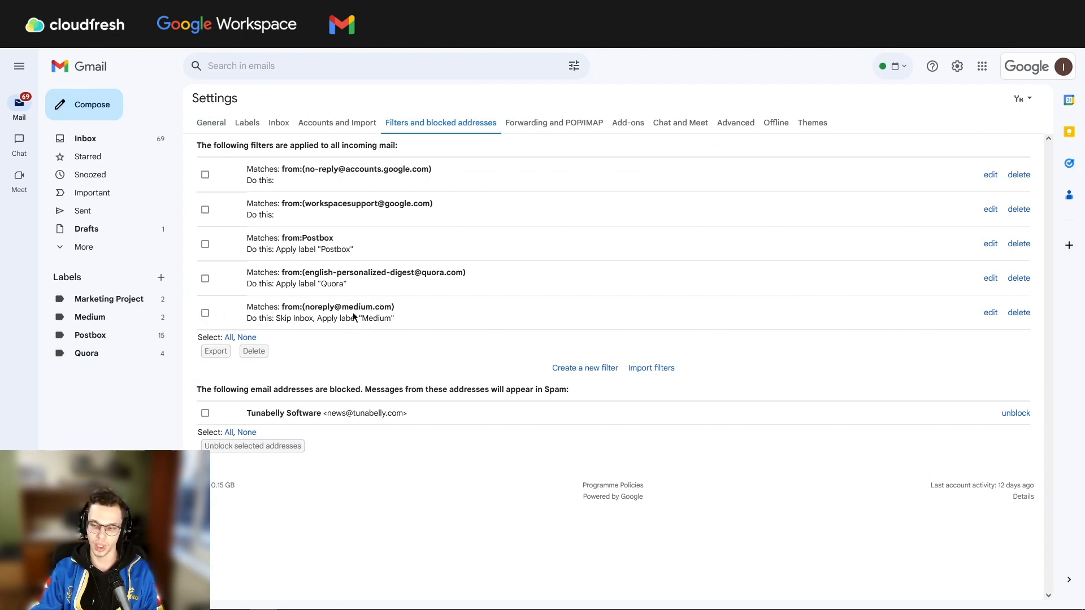
{"action": "left_click", "coordinate": [991, 313]}
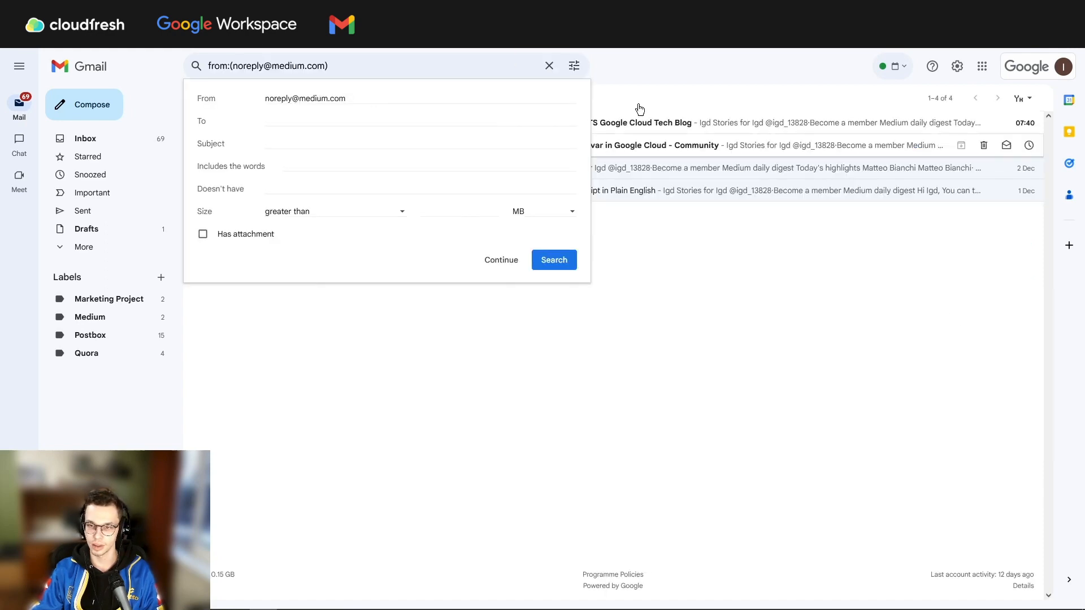
{"action": "left_click", "coordinate": [651, 154]}
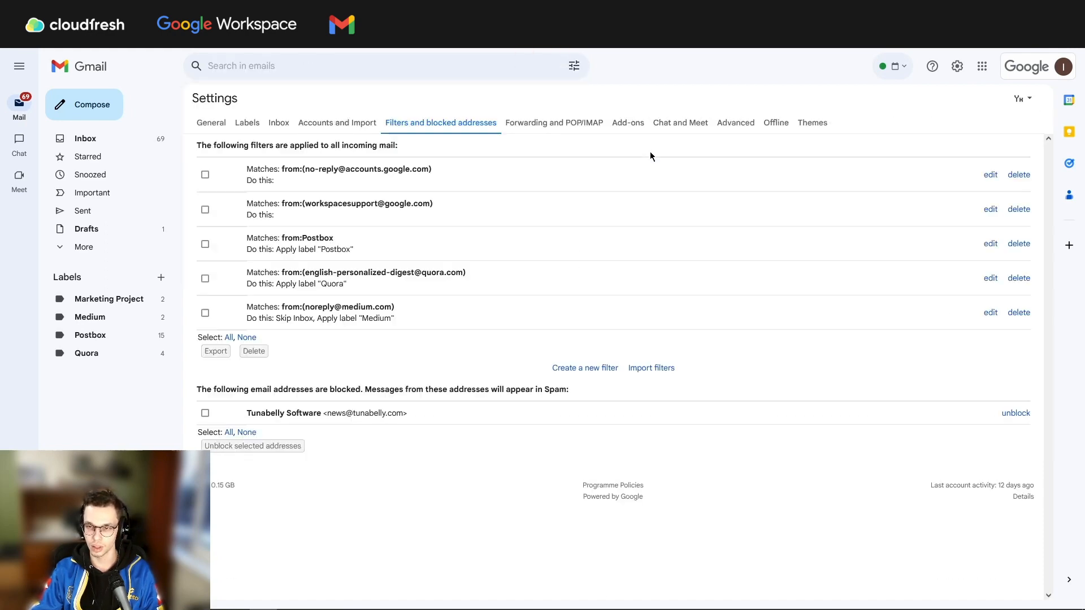
{"action": "left_click", "coordinate": [1019, 313]}
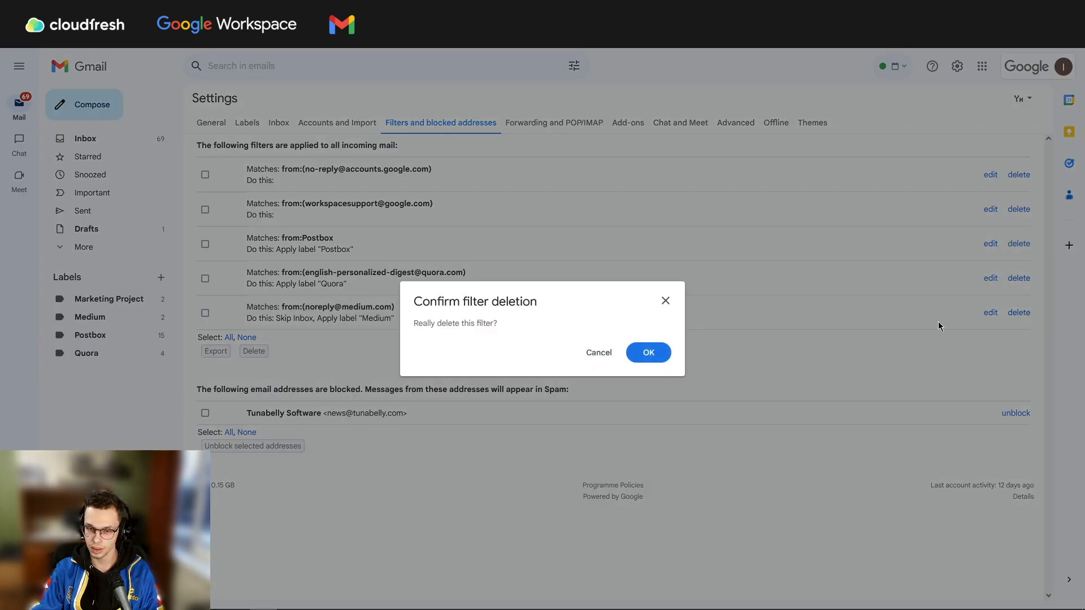
{"action": "left_click", "coordinate": [654, 354]}
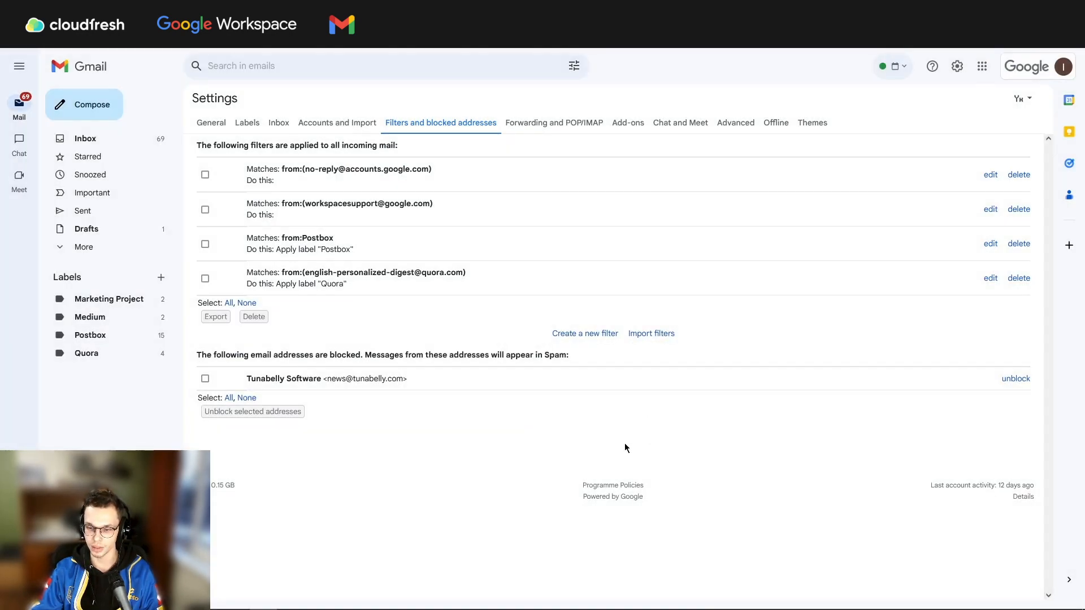
{"action": "left_click", "coordinate": [18, 109]}
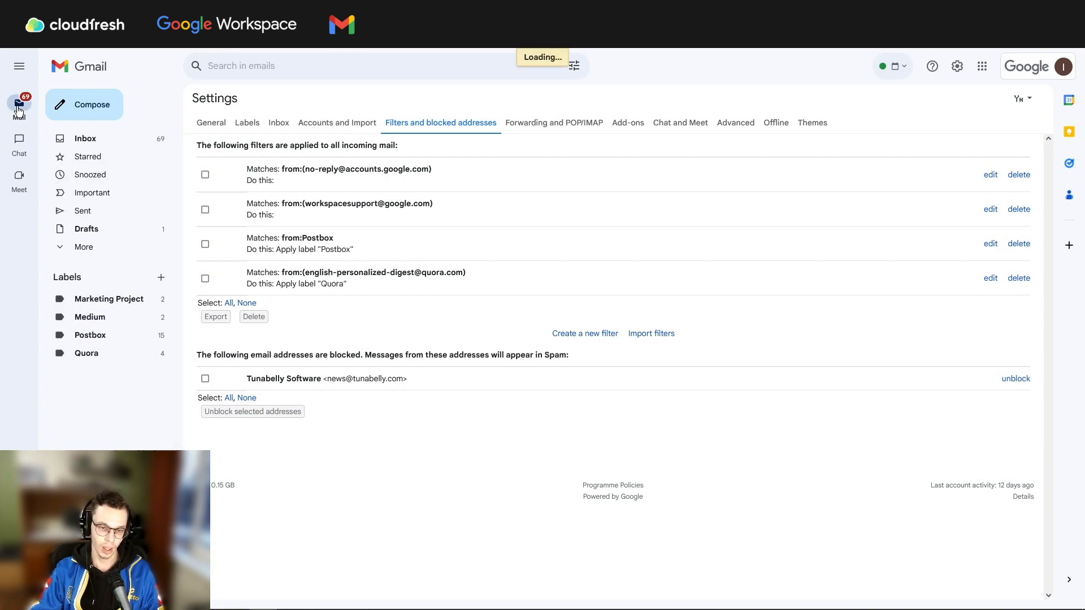
Remove the Medium label from the label list and return to the inbox
{"action": "left_click", "coordinate": [131, 321]}
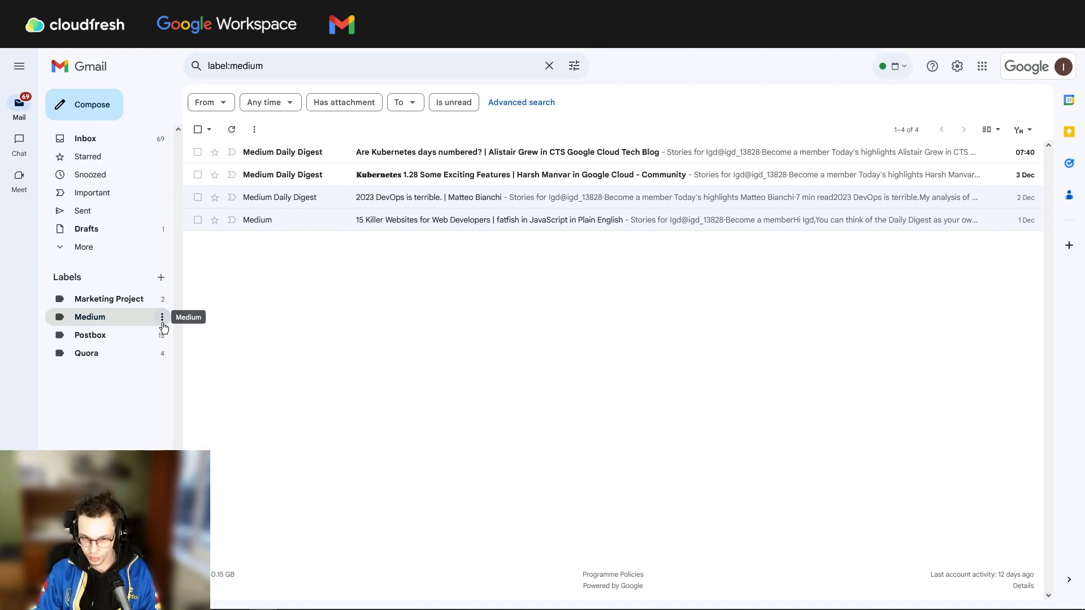
{"action": "left_click", "coordinate": [162, 319]}
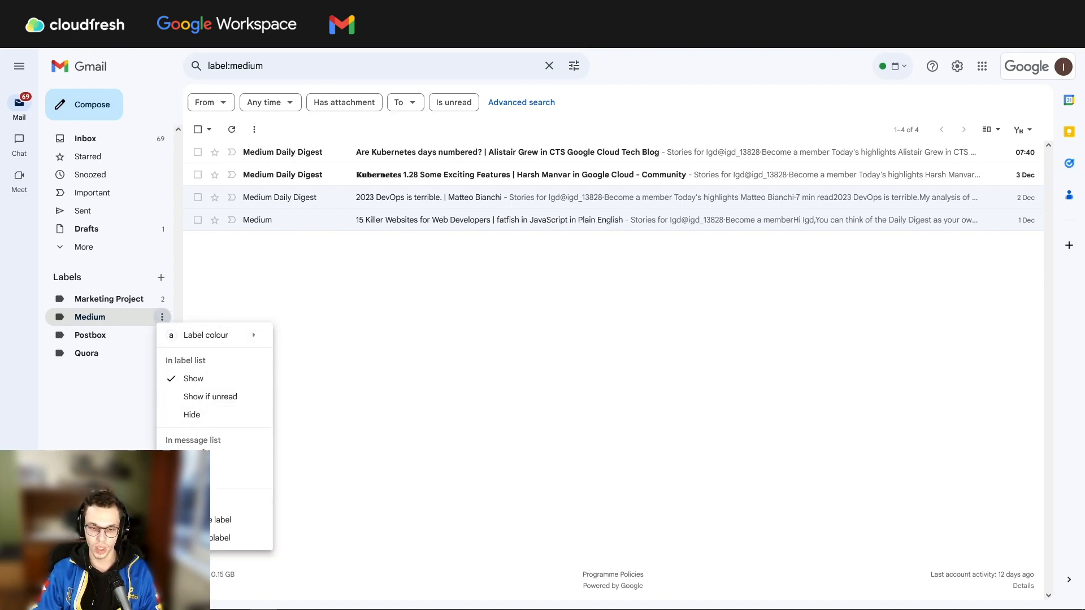
{"action": "left_click", "coordinate": [243, 520]}
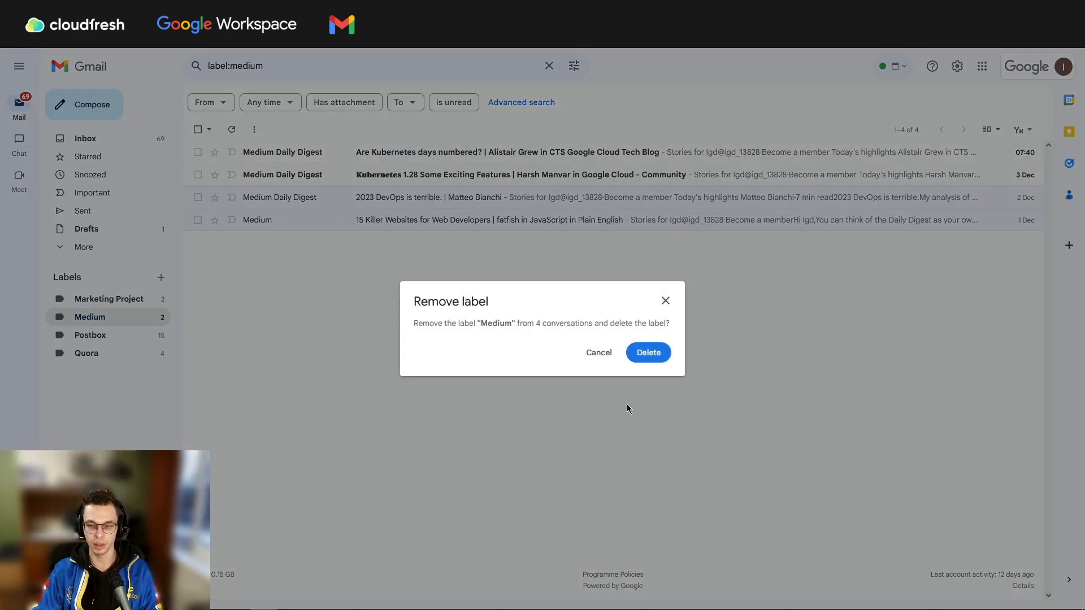
{"action": "left_click", "coordinate": [661, 358]}
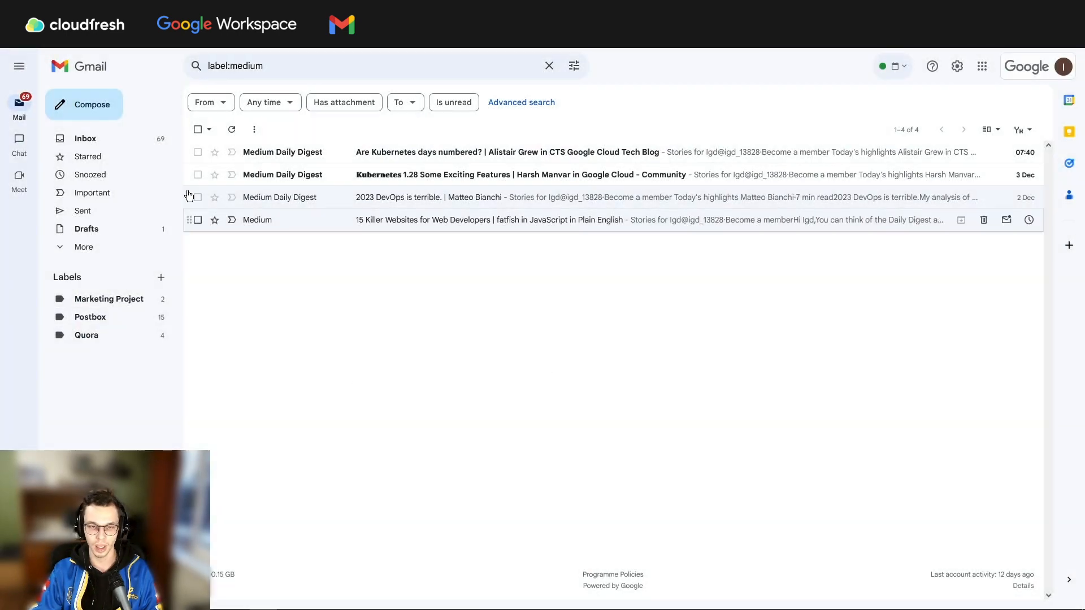
{"action": "left_click", "coordinate": [73, 139]}
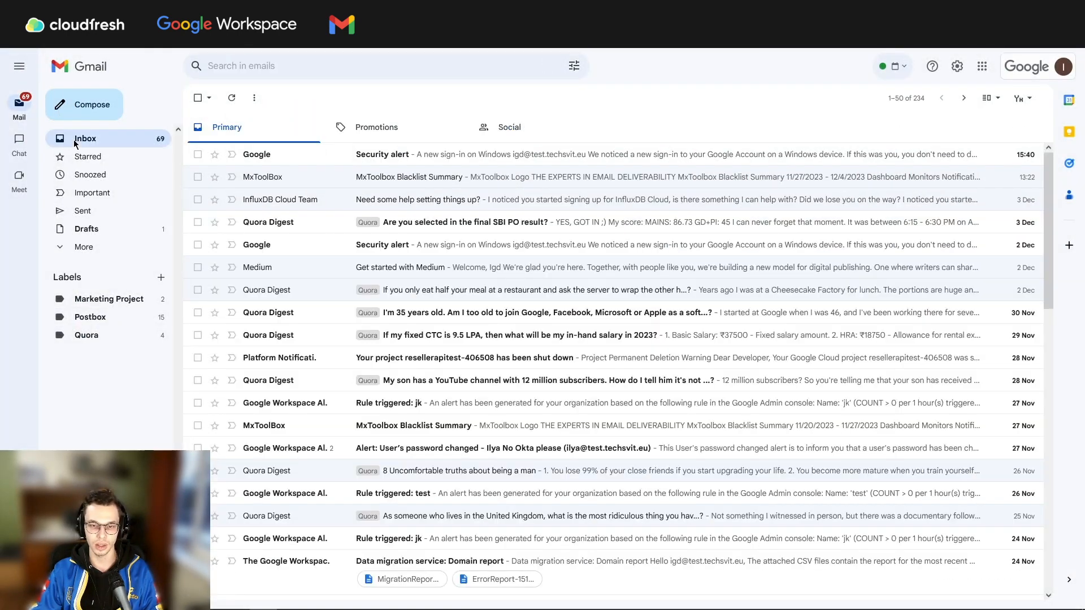